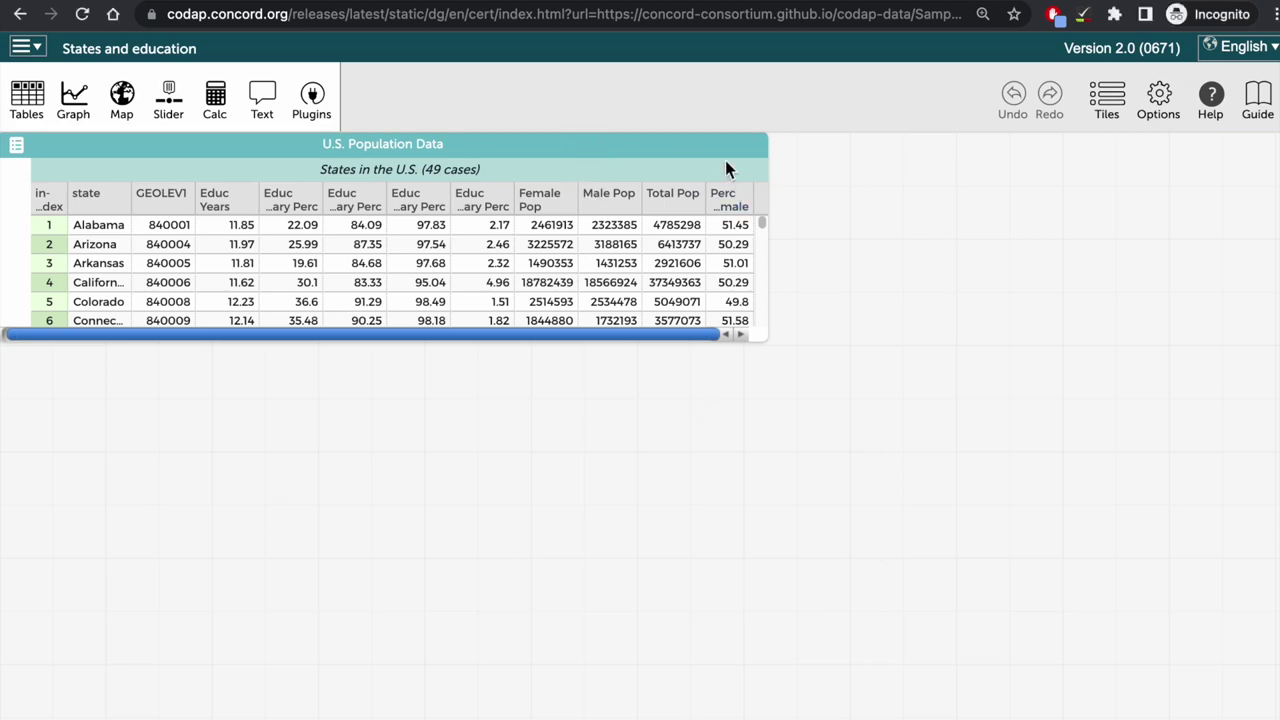
Add a new attribute to the states table and move it right after the state column
left_click(745, 212)
left_click(756, 170)
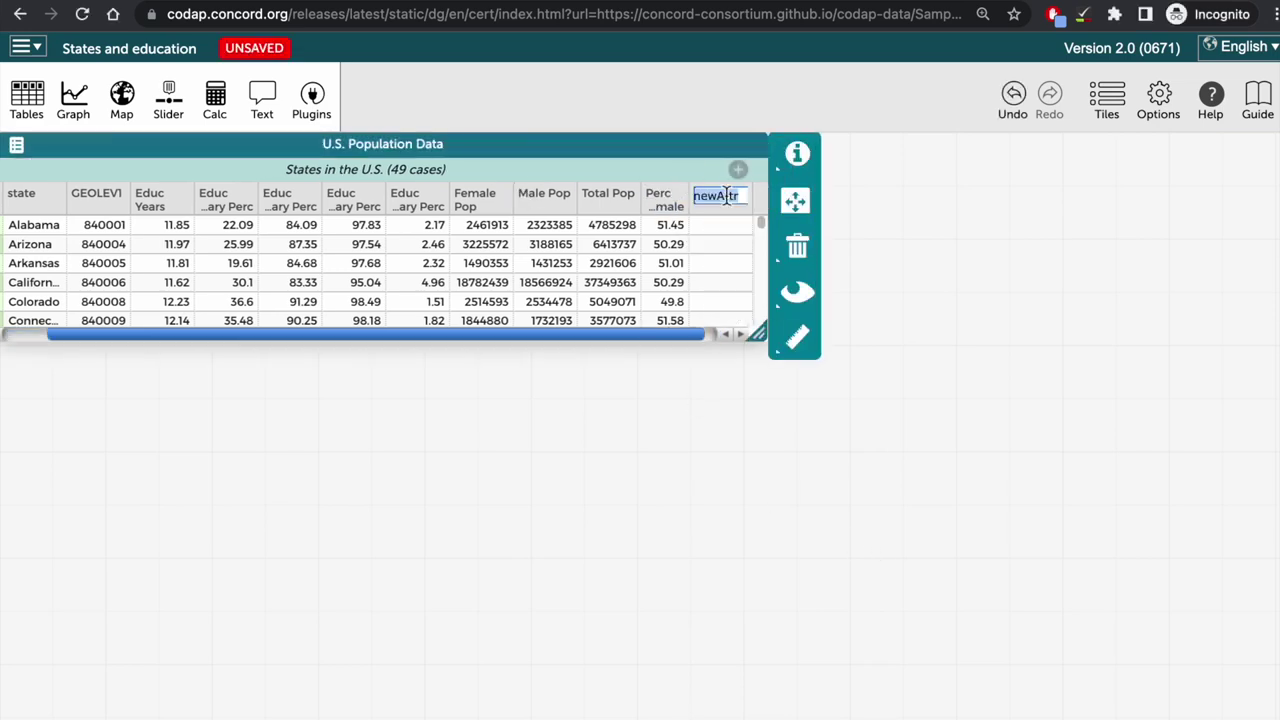
left_click(716, 218)
mouse_move(719, 197)
left_mouse_down()
mouse_move(483, 203)
mouse_move(83, 170)
mouse_move(73, 205)
left_mouse_up()
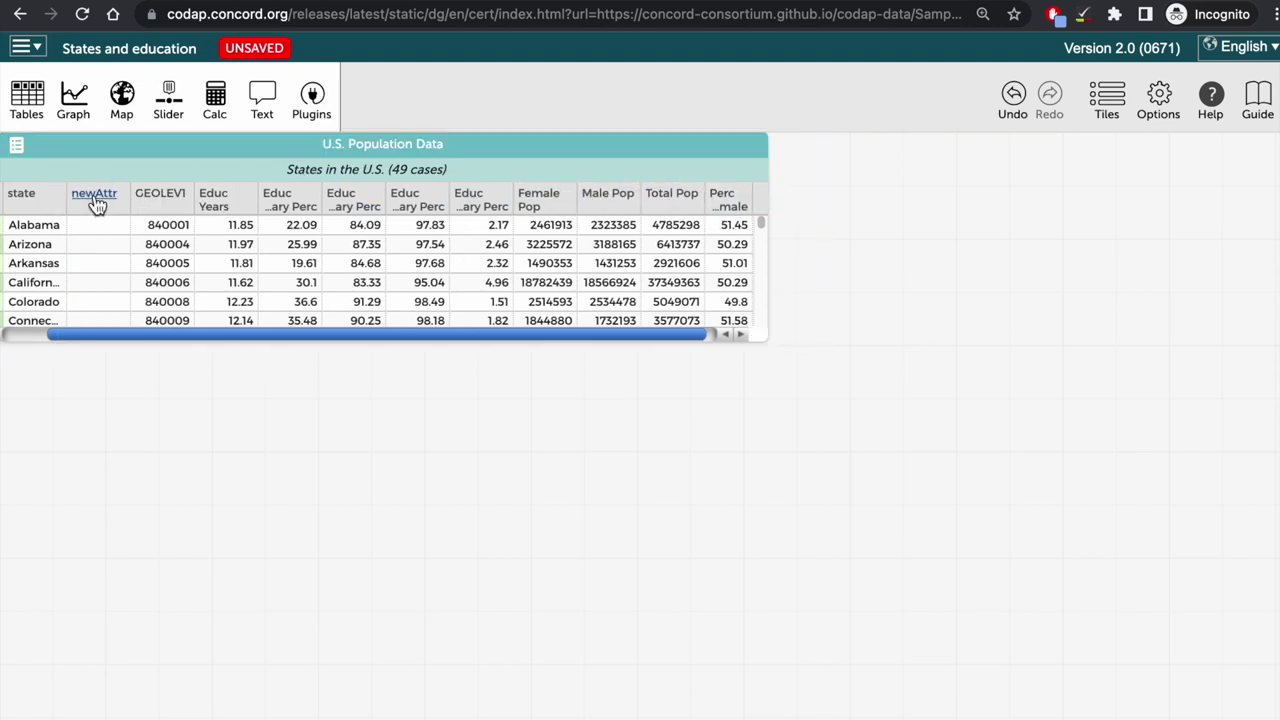
Rename the new column to 'boundaries'
left_click(96, 204)
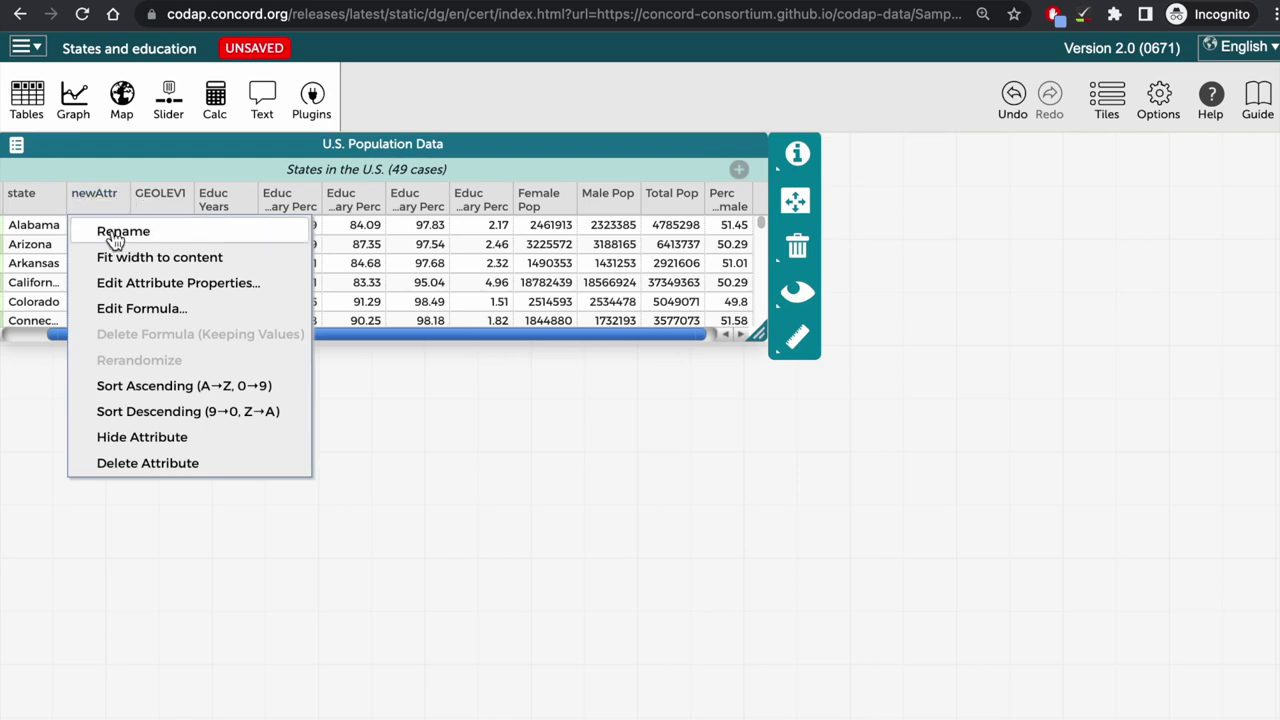
left_click(108, 232)
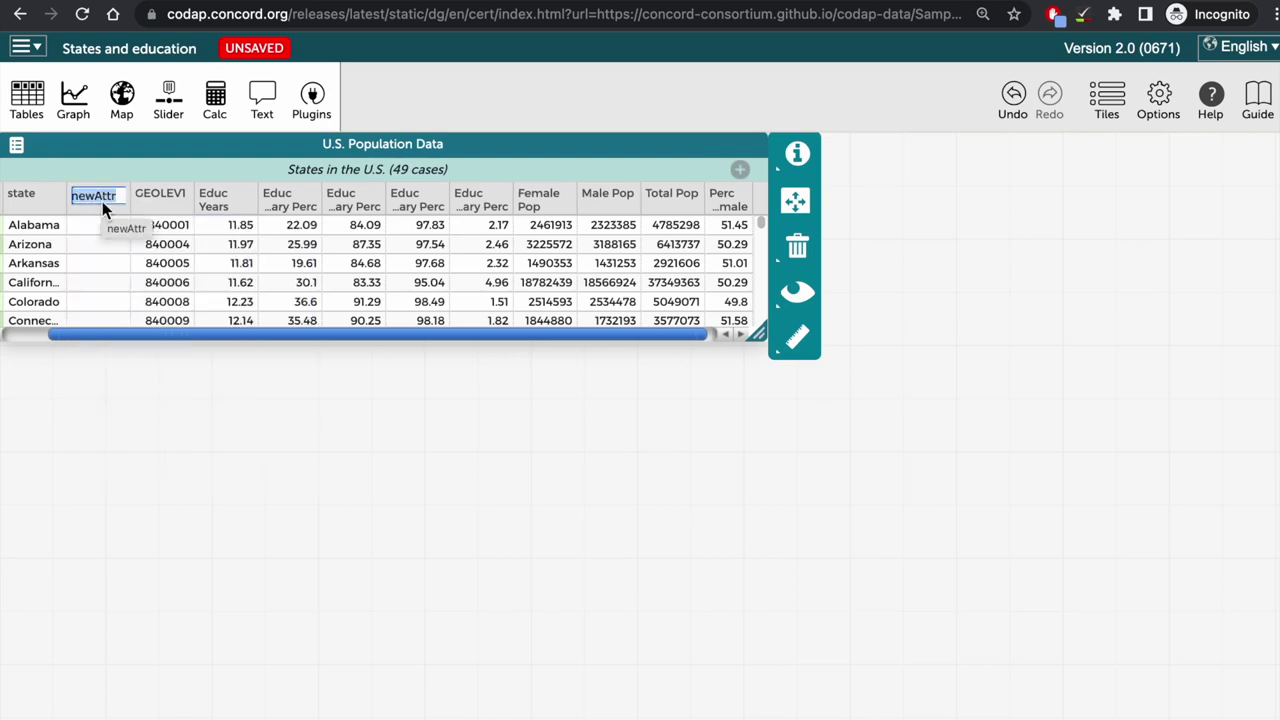
type("boundaries")
left_click(171, 463)
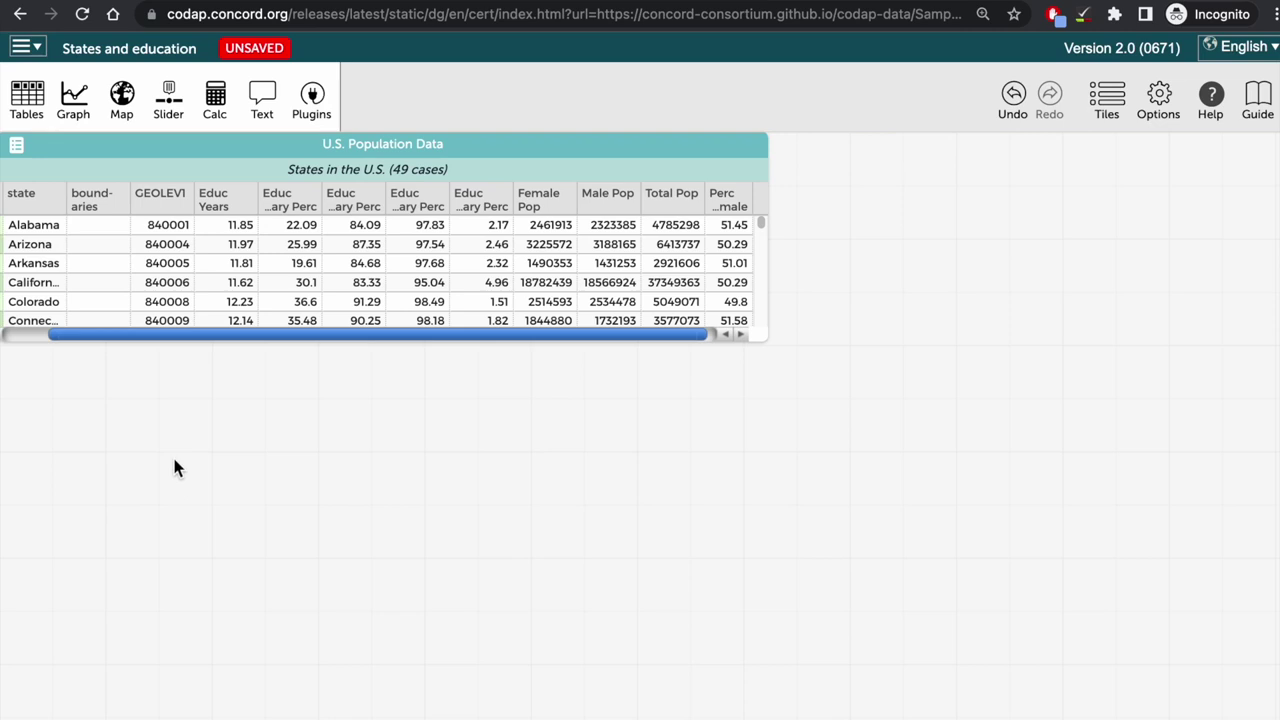
Open Edit Formula for boundaries and list the Lookup Functions, including lookupBoundary
left_click(98, 207)
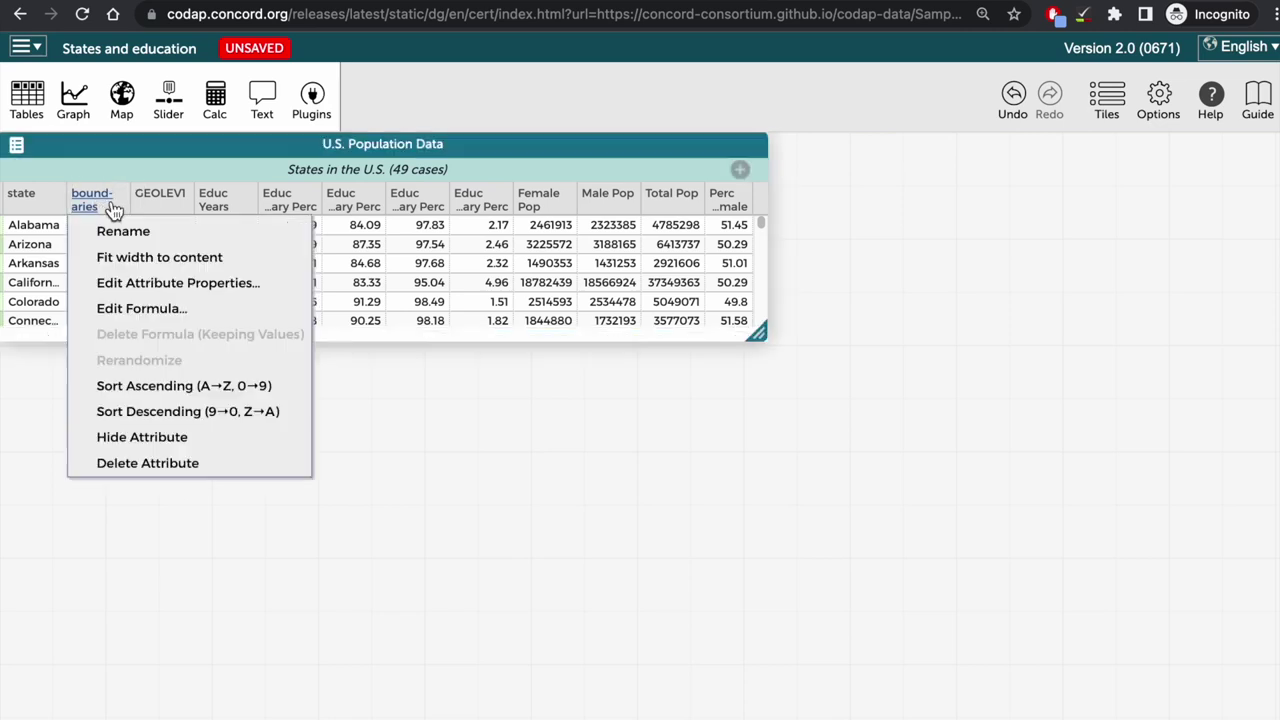
left_click(231, 317)
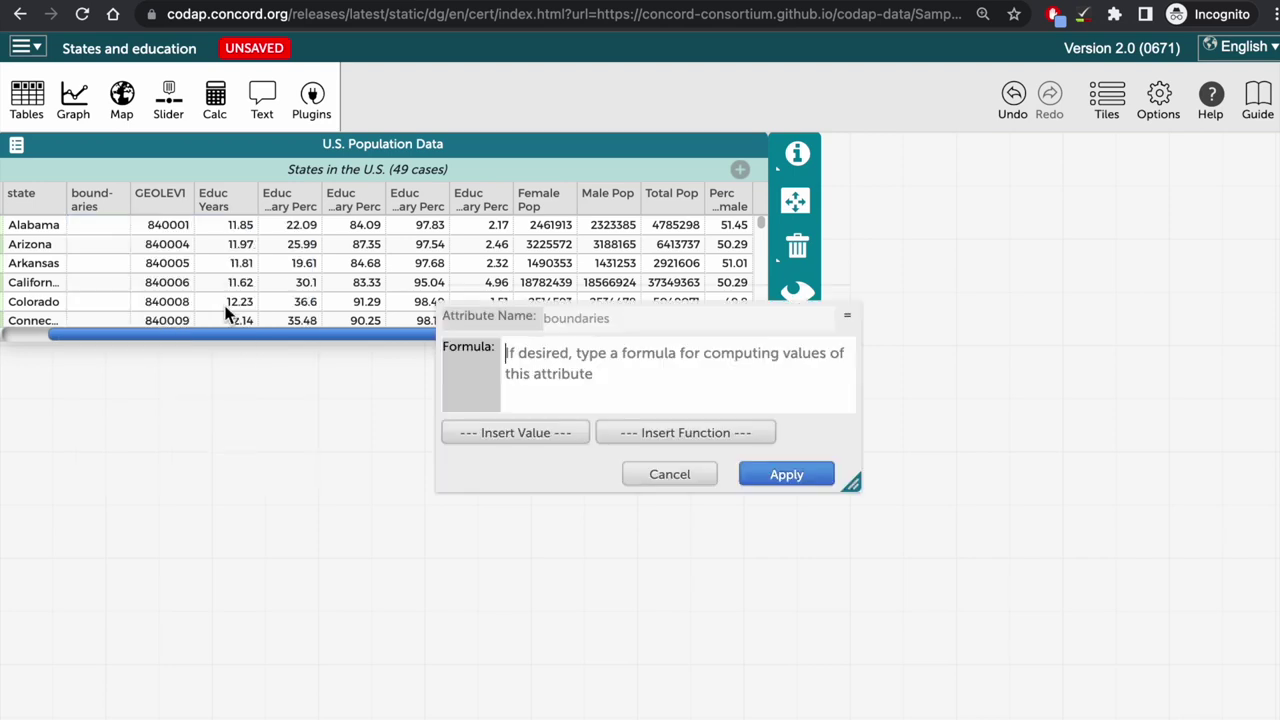
left_click(728, 436)
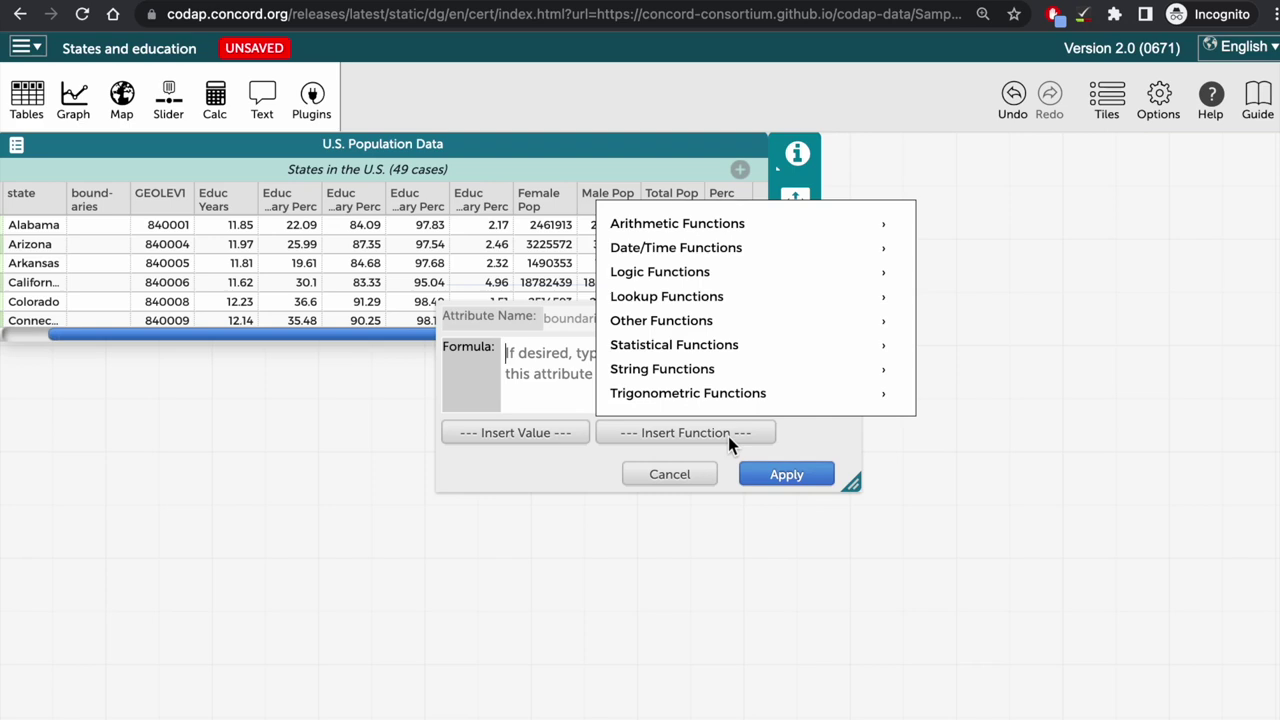
left_click(719, 298)
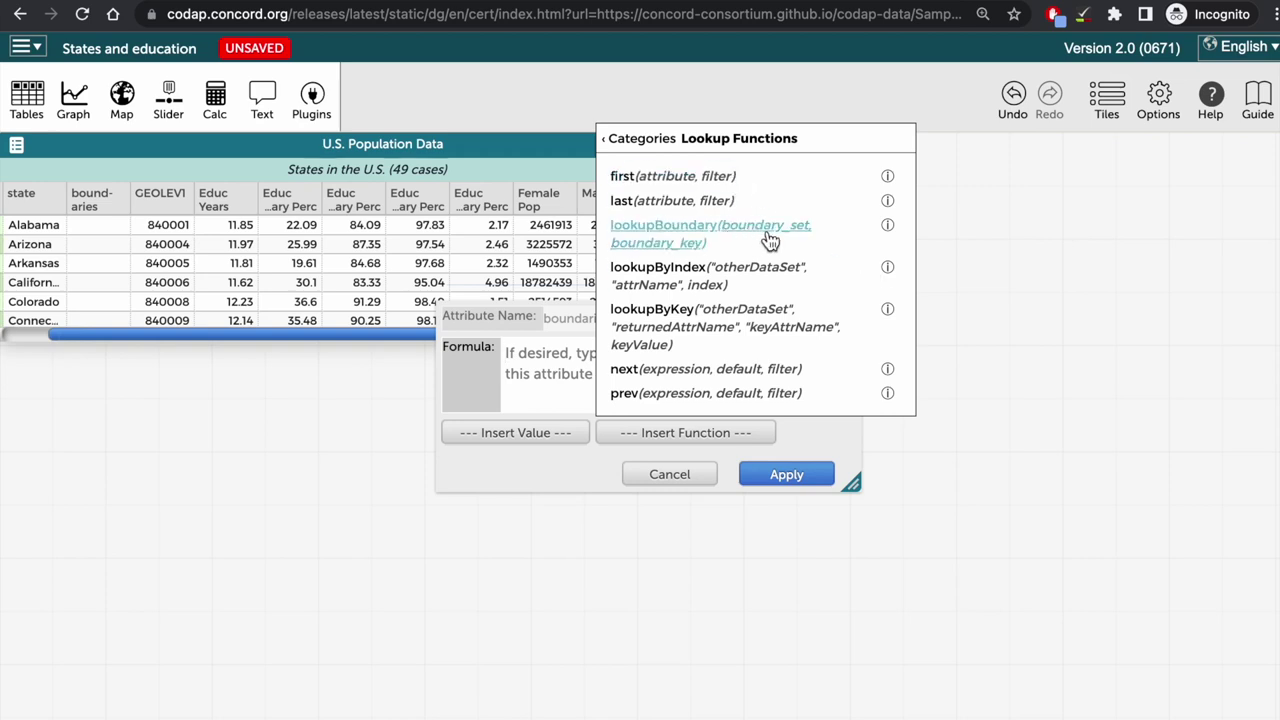
mouse_move(766, 236)
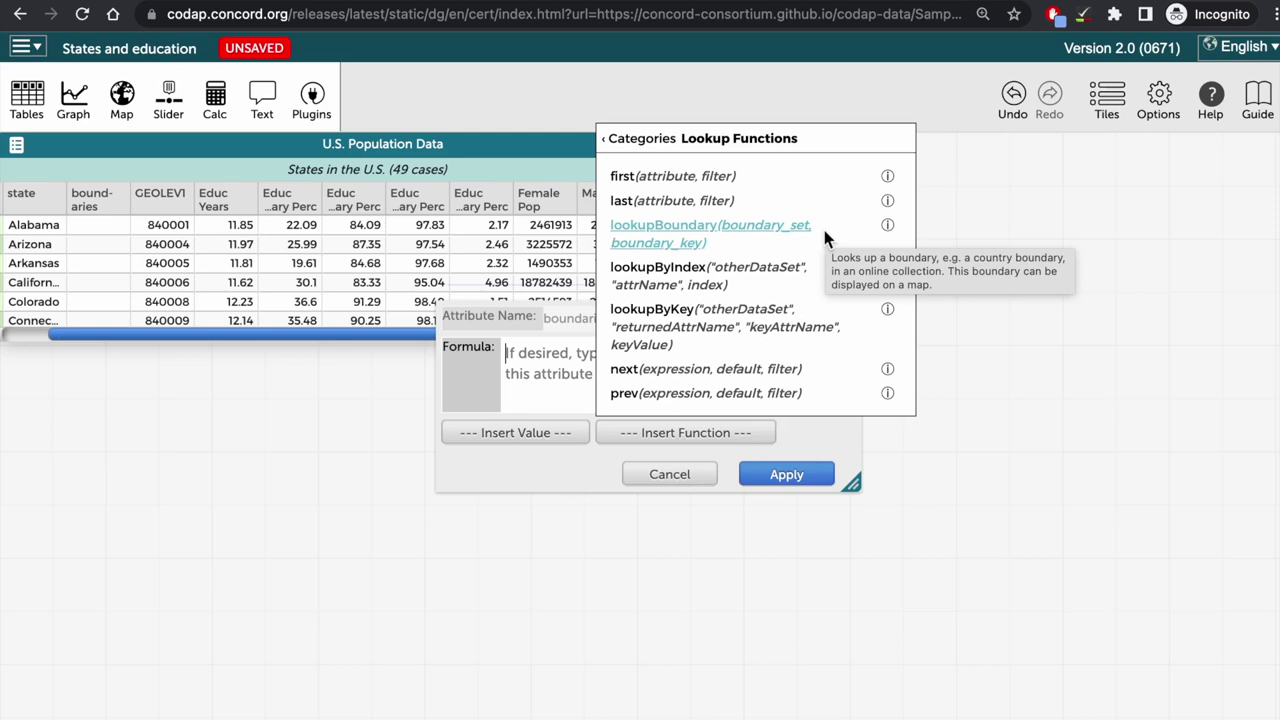
Read the lookupBoundary help page, scrolling through its boundary sets and examples
left_click(889, 227)
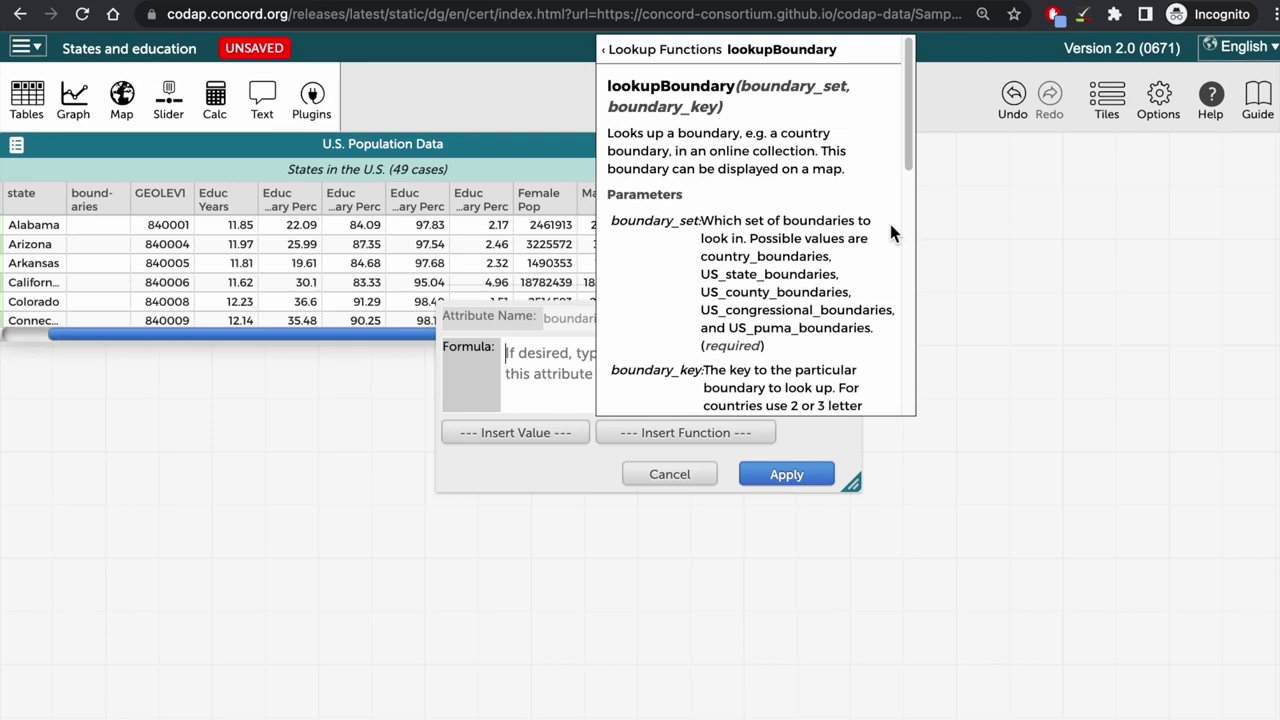
left_click_drag(910, 132, 890, 405)
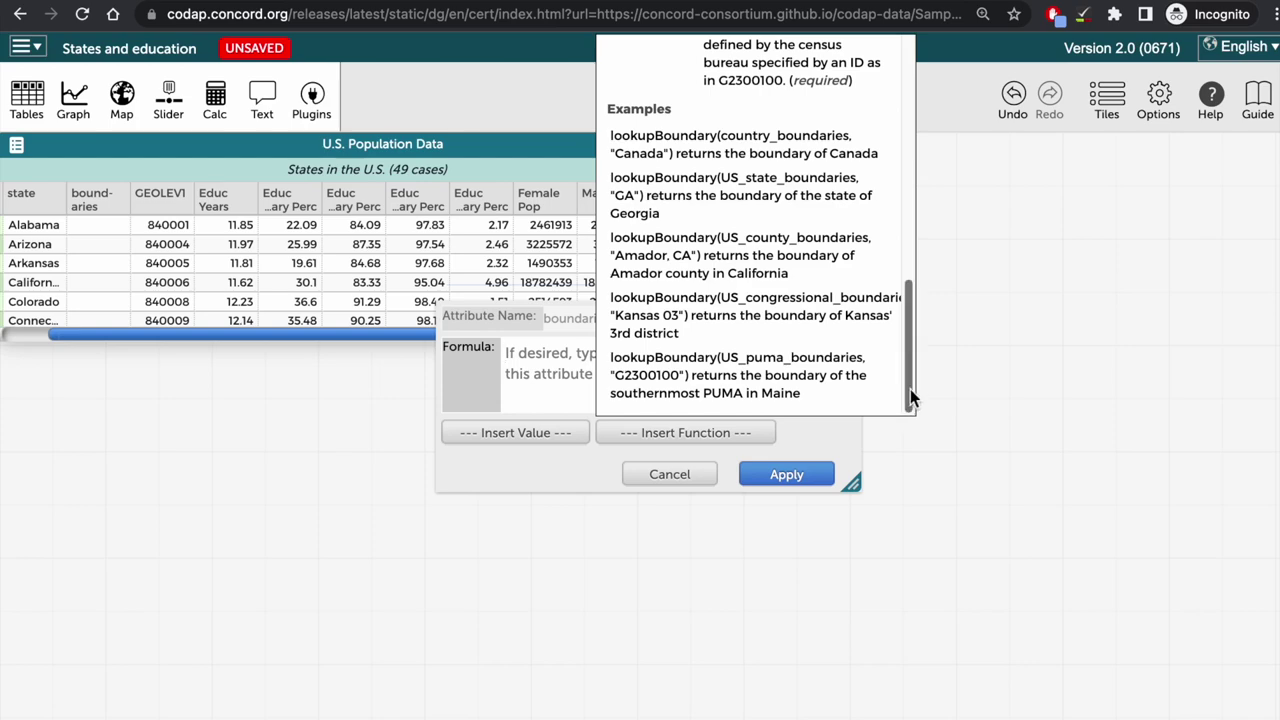
left_click_drag(908, 397, 908, 130)
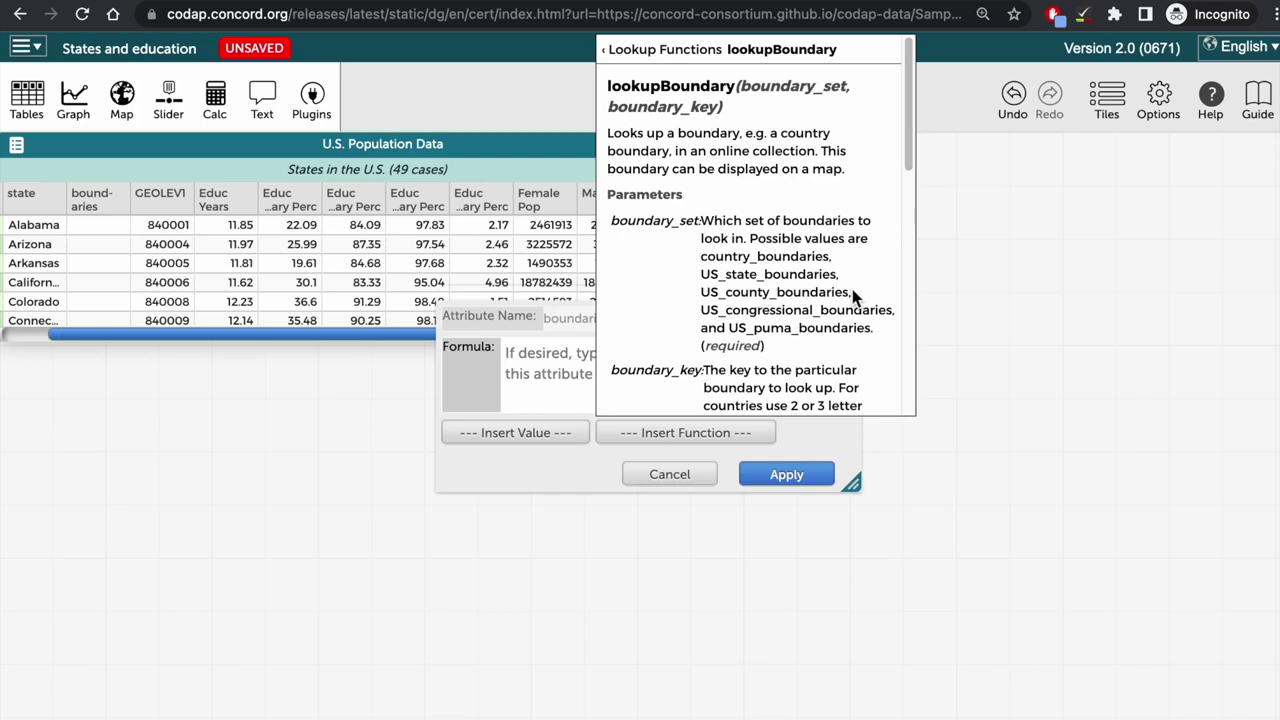
Close the help and insert lookupBoundary from the Lookup Functions into the formula
left_click(1022, 408)
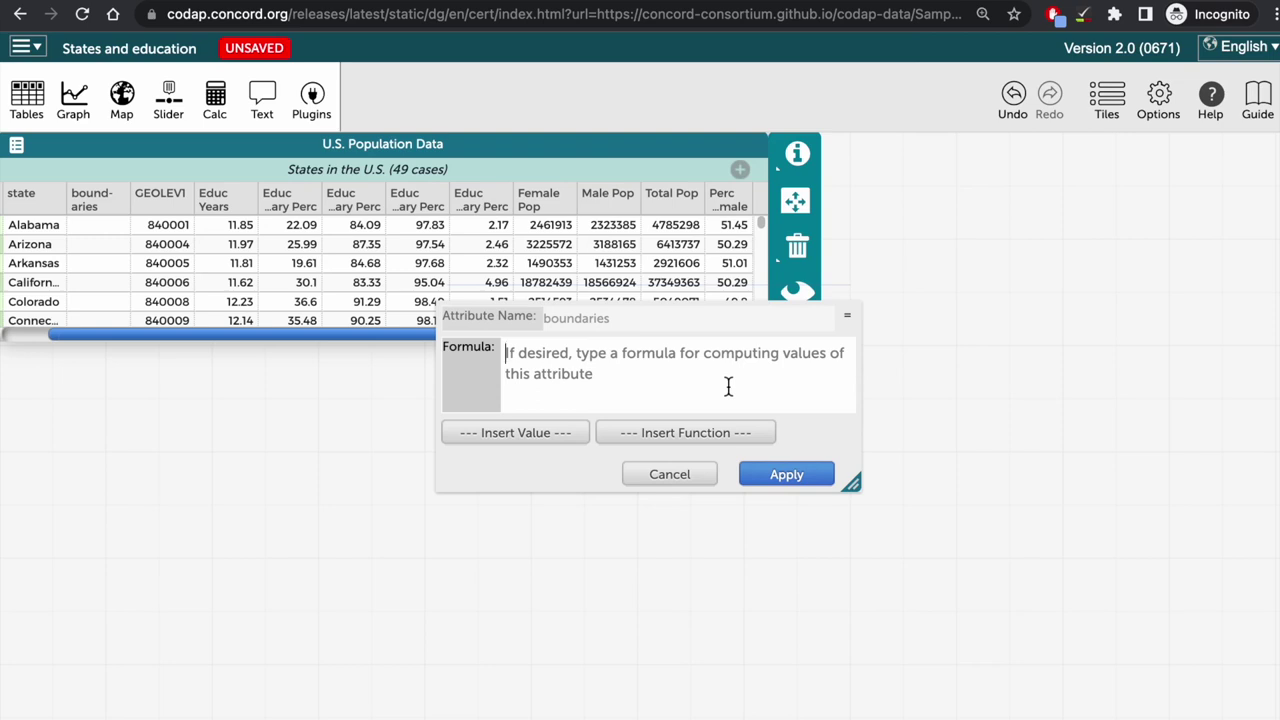
left_click(696, 434)
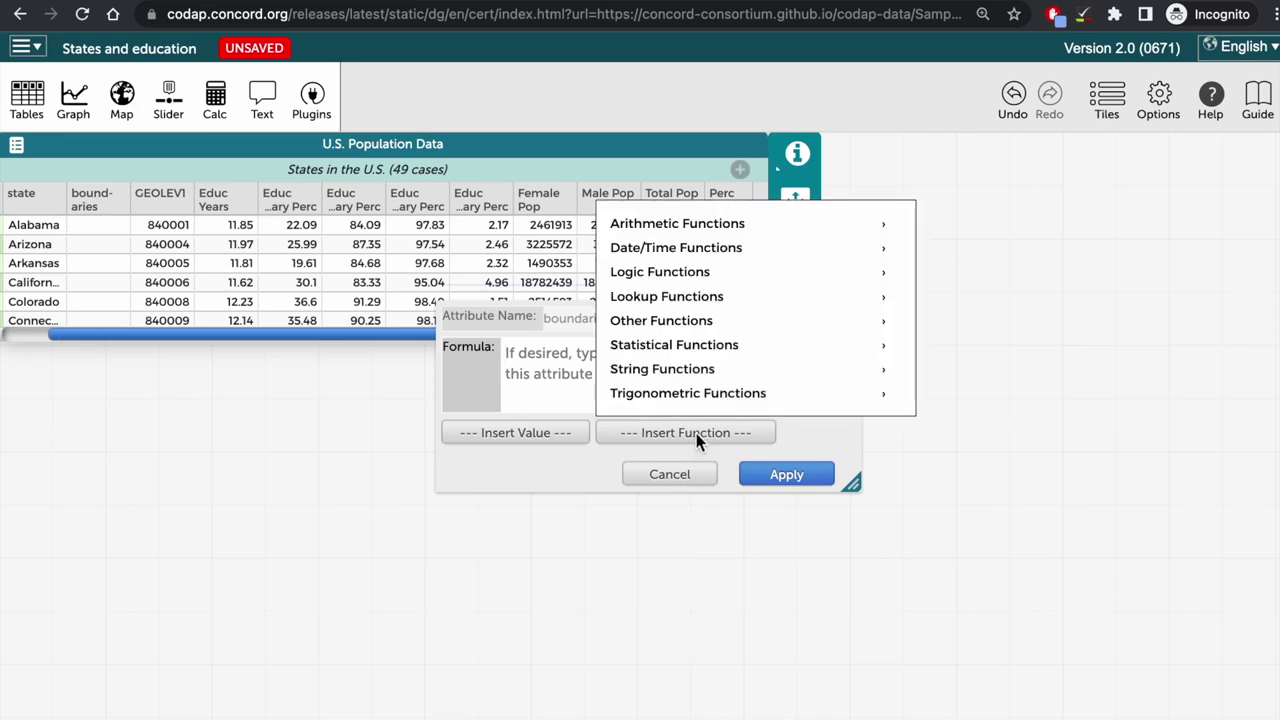
left_click(717, 306)
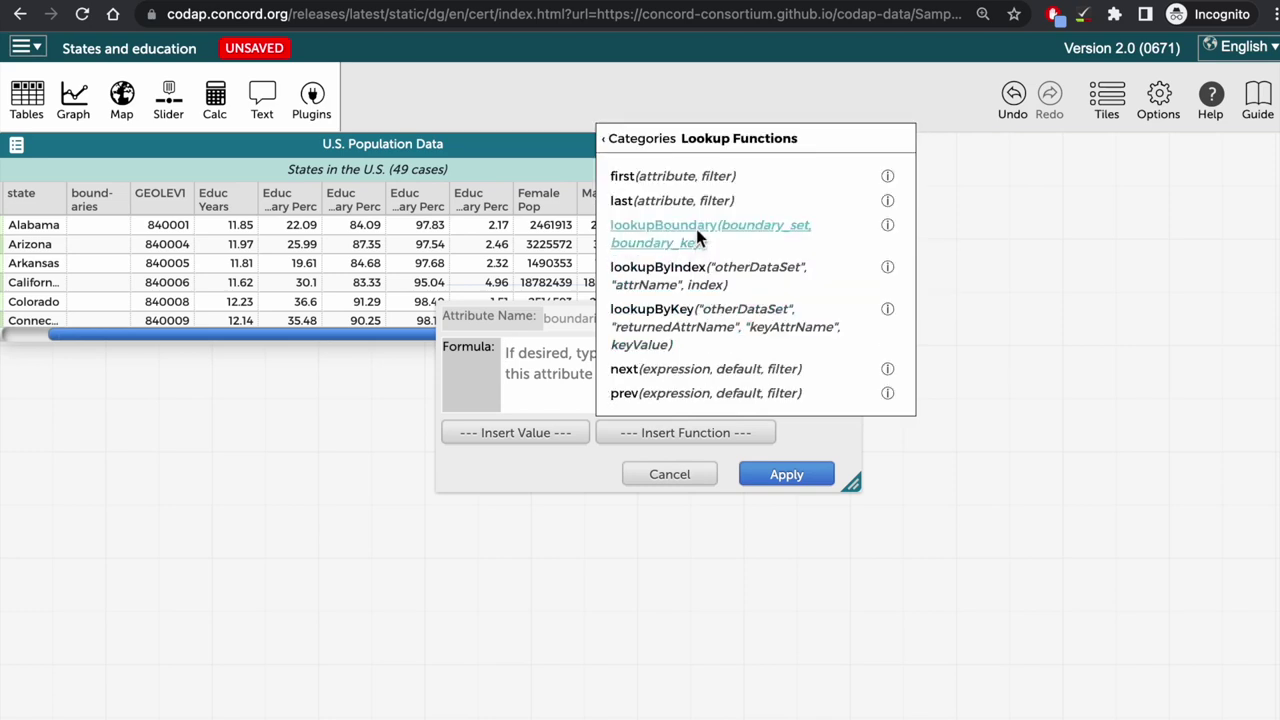
mouse_move(697, 229)
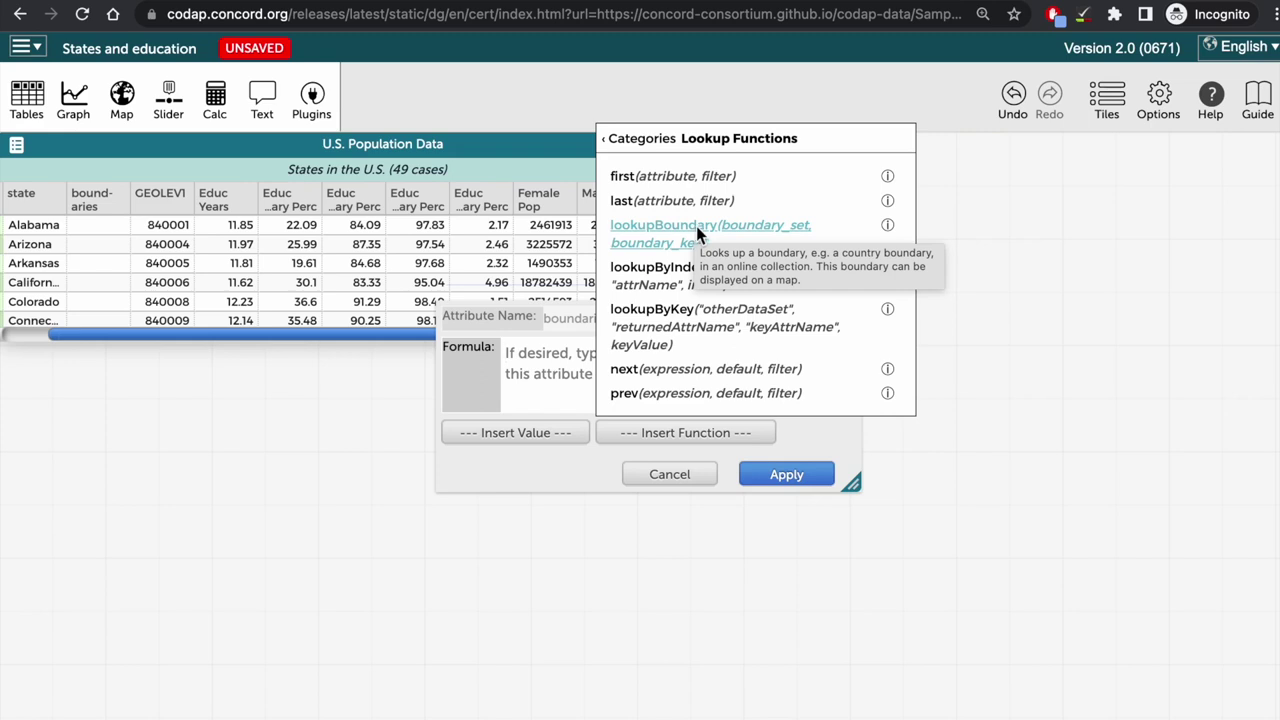
left_click(696, 226)
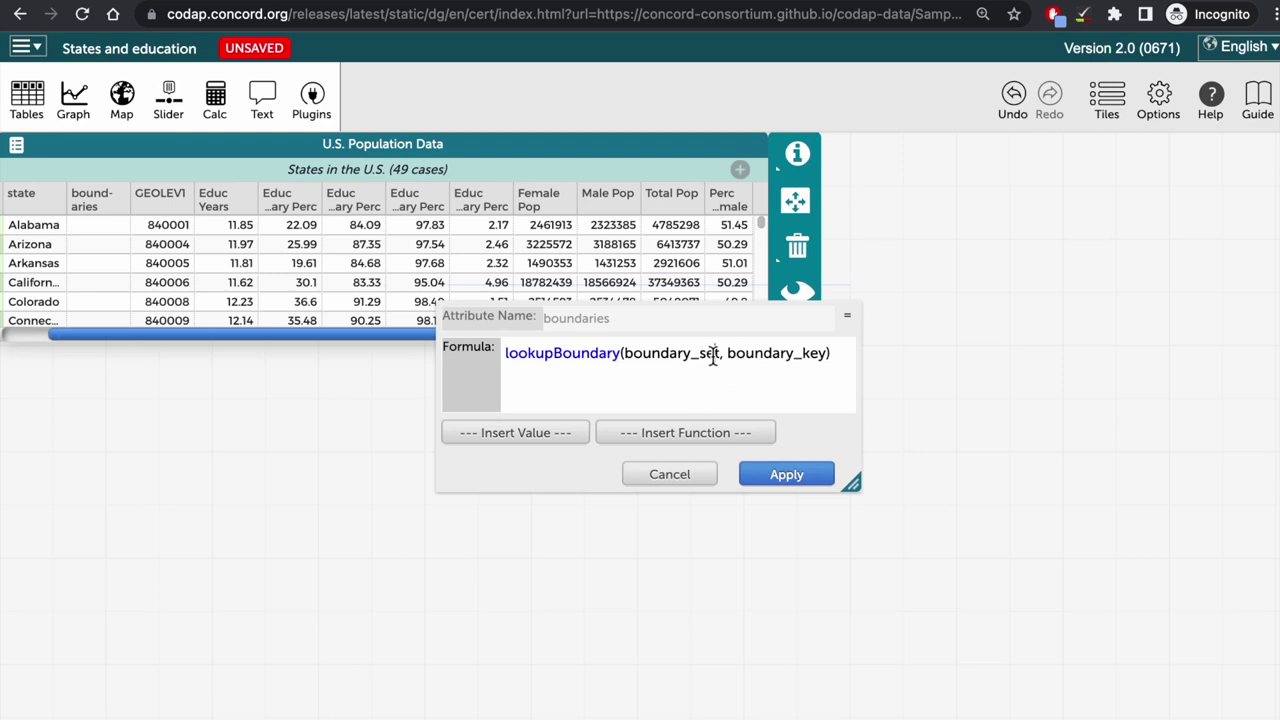
Replace the boundary_set placeholder with US_state_boundaries
left_click_drag(713, 358, 629, 358)
key("BackSpace")
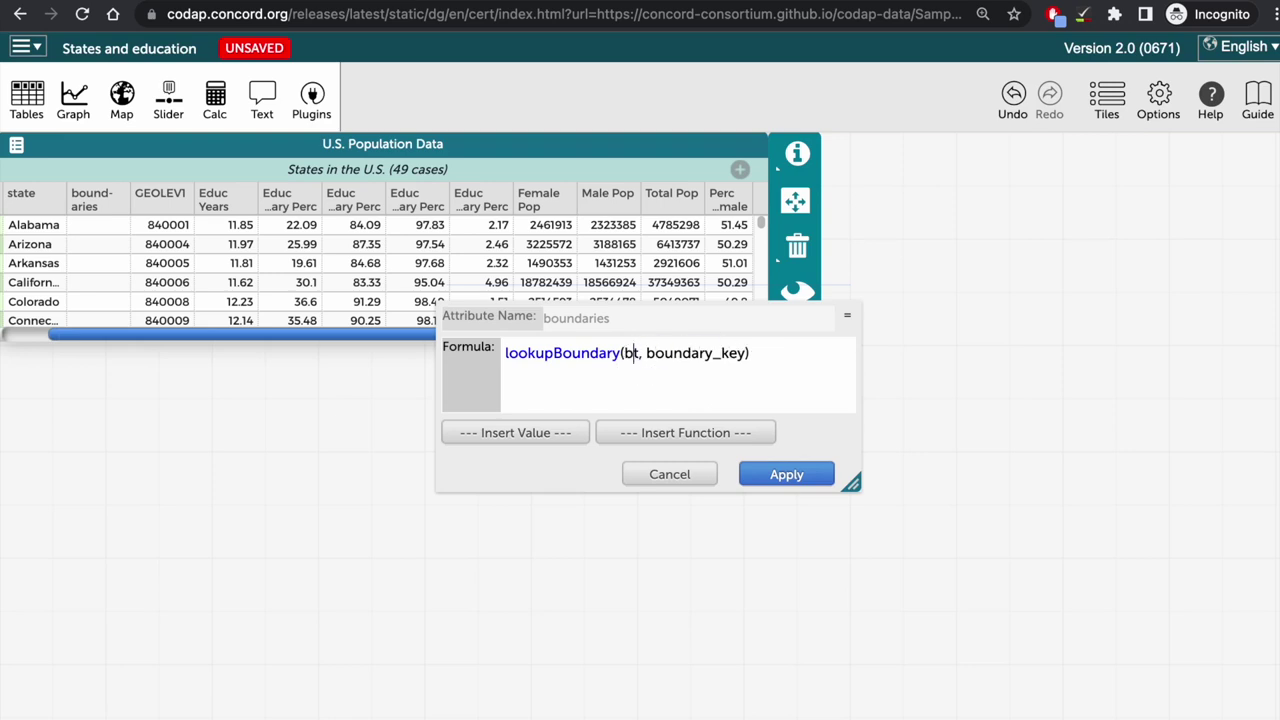
key("BackSpace")
key("Delete")
type("us")
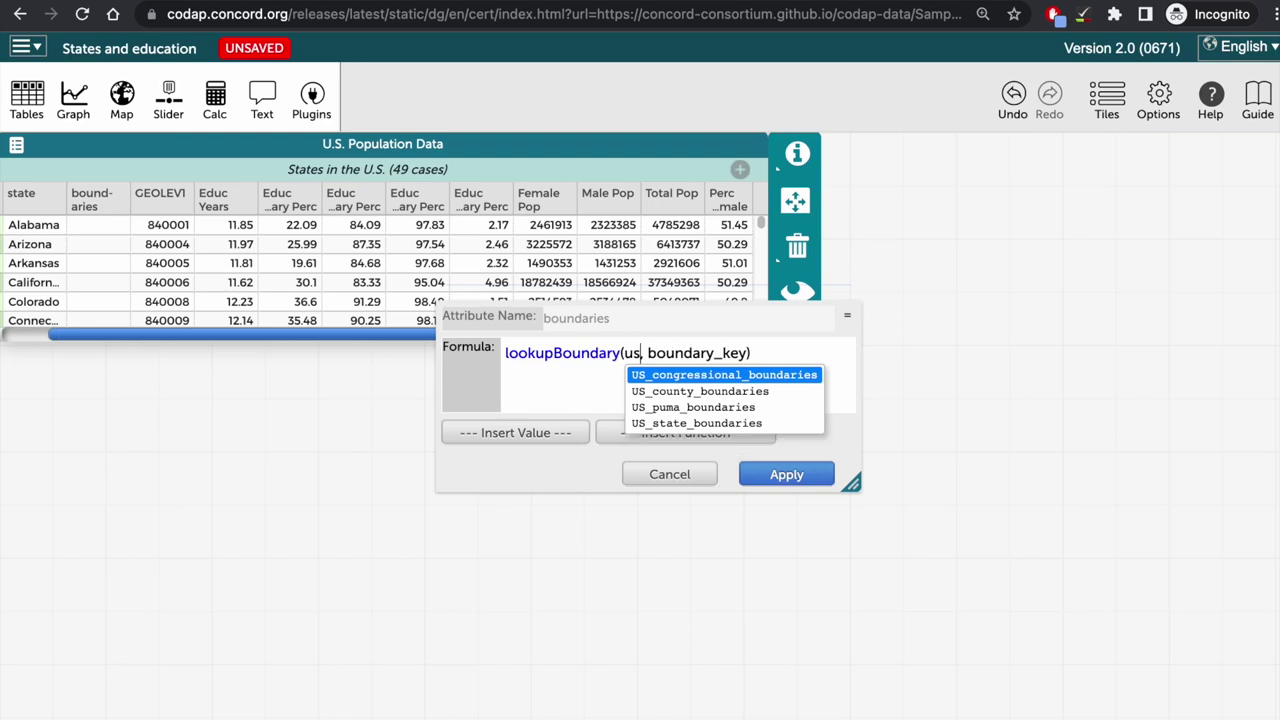
left_click(712, 424)
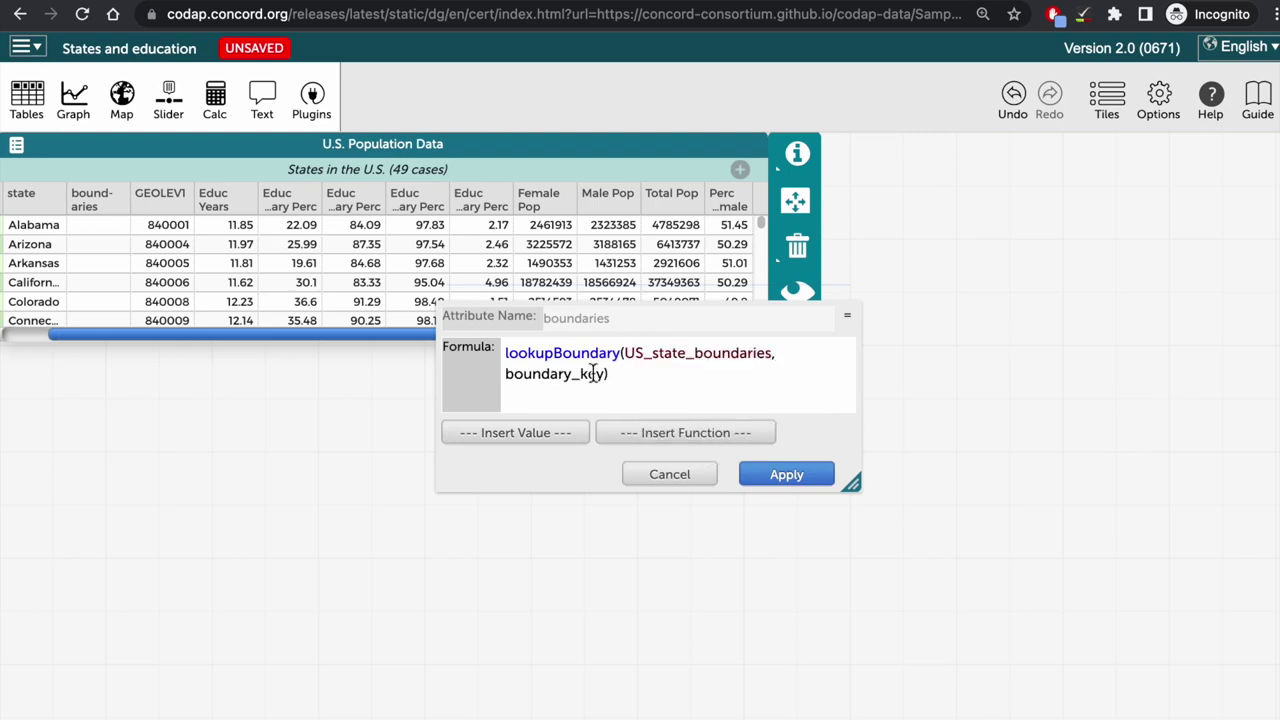
Replace boundary_key with state and apply lookupBoundary(US_state_boundaries, state)
left_click_drag(605, 375, 507, 378)
type("sta")
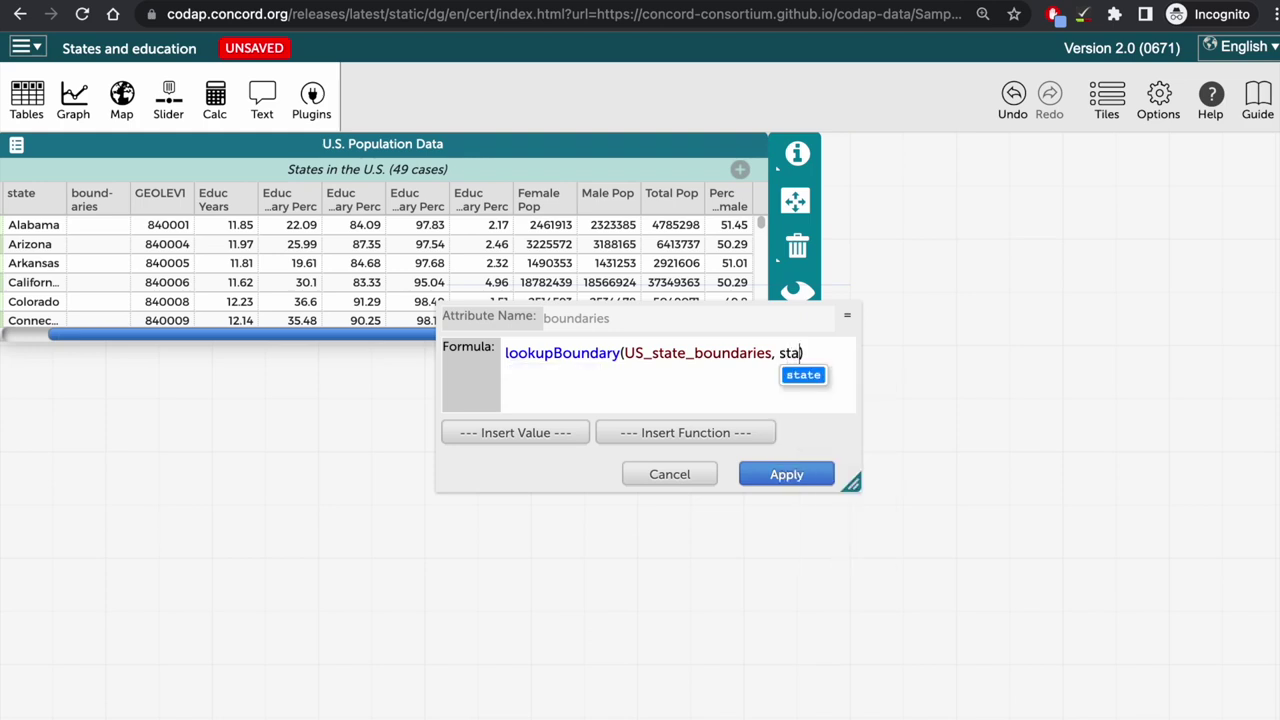
left_click(815, 380)
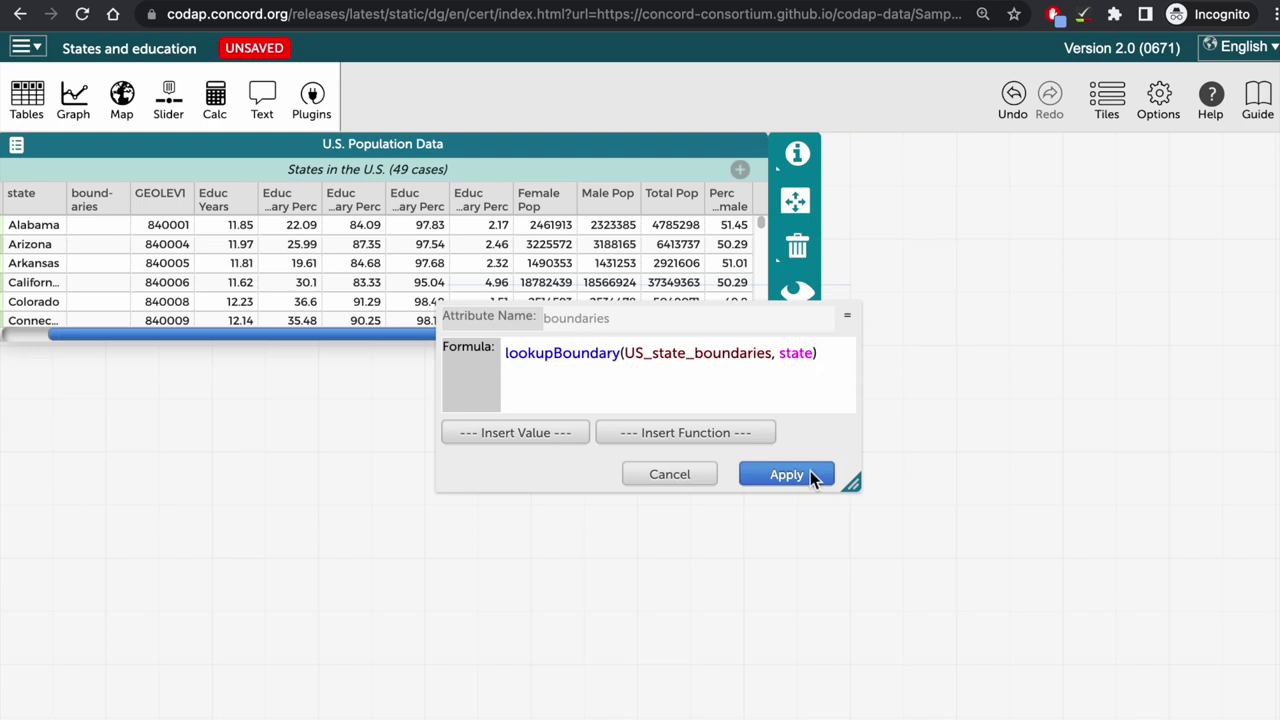
left_click(812, 476)
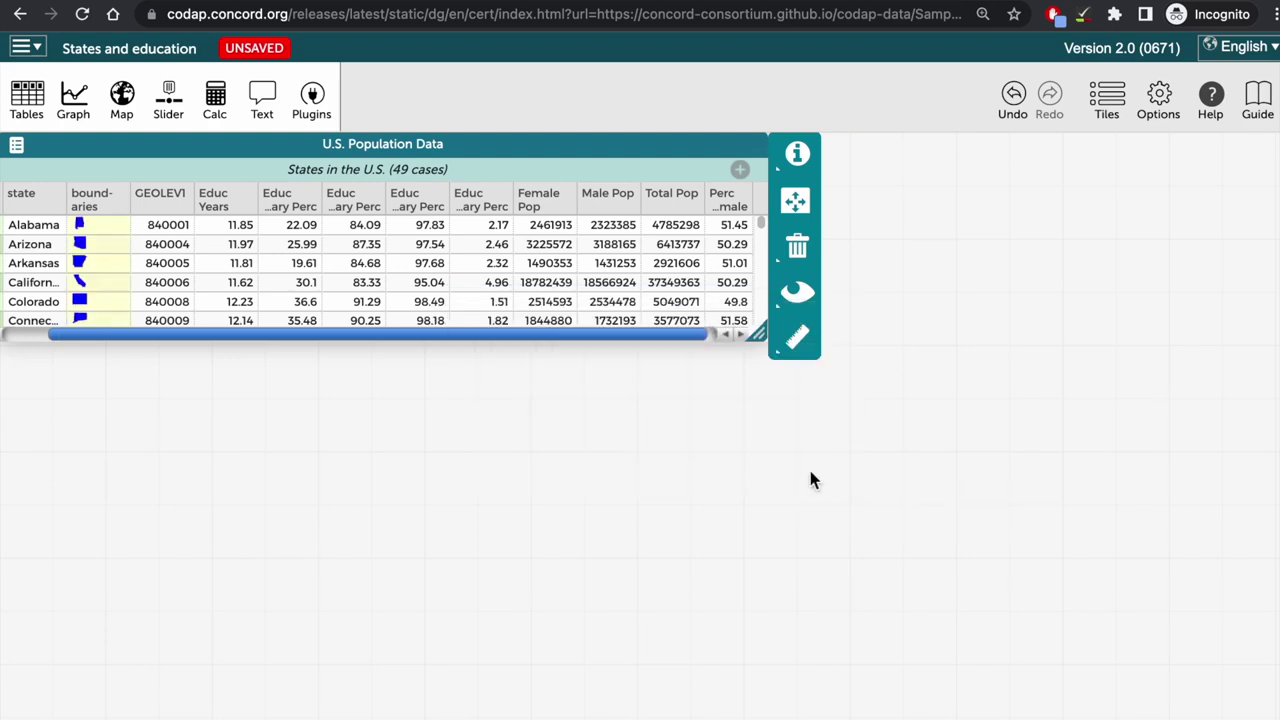
Add a map tile of the state boundaries and drag Educ_Years toward it
left_click(124, 96)
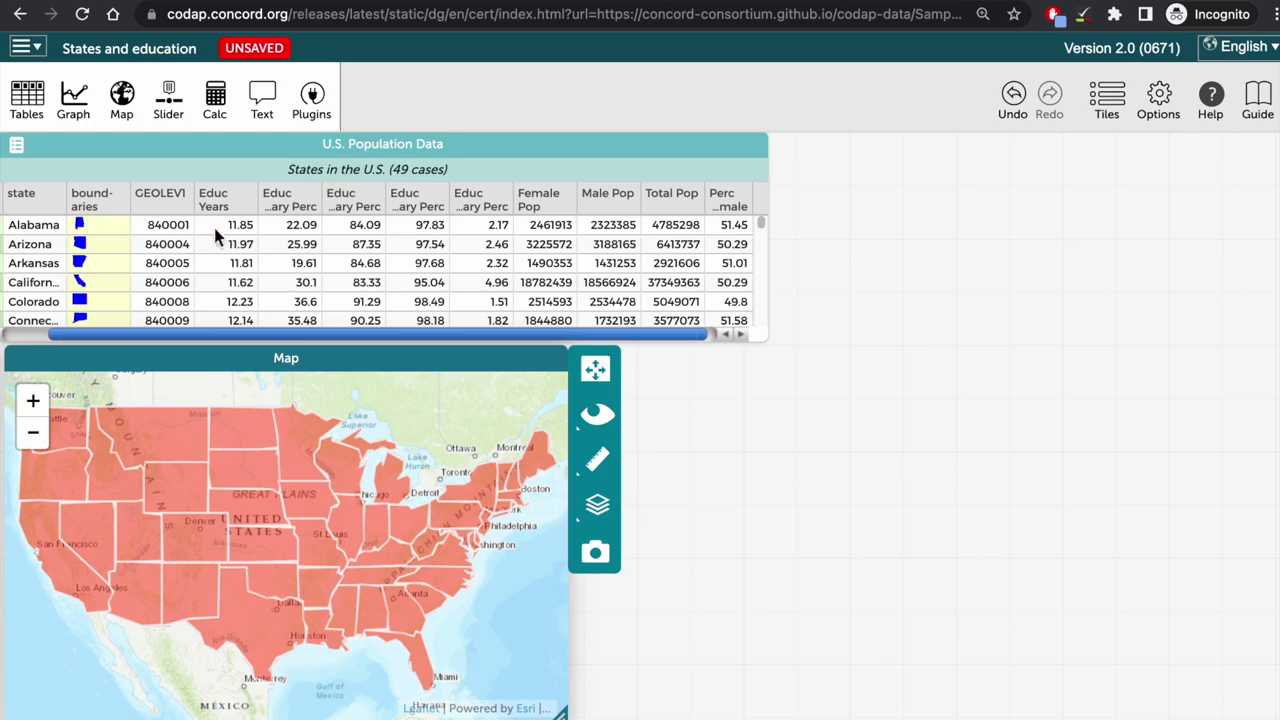
mouse_move(214, 200)
left_mouse_down()
mouse_move(210, 258)
mouse_move(252, 489)
left_mouse_up()
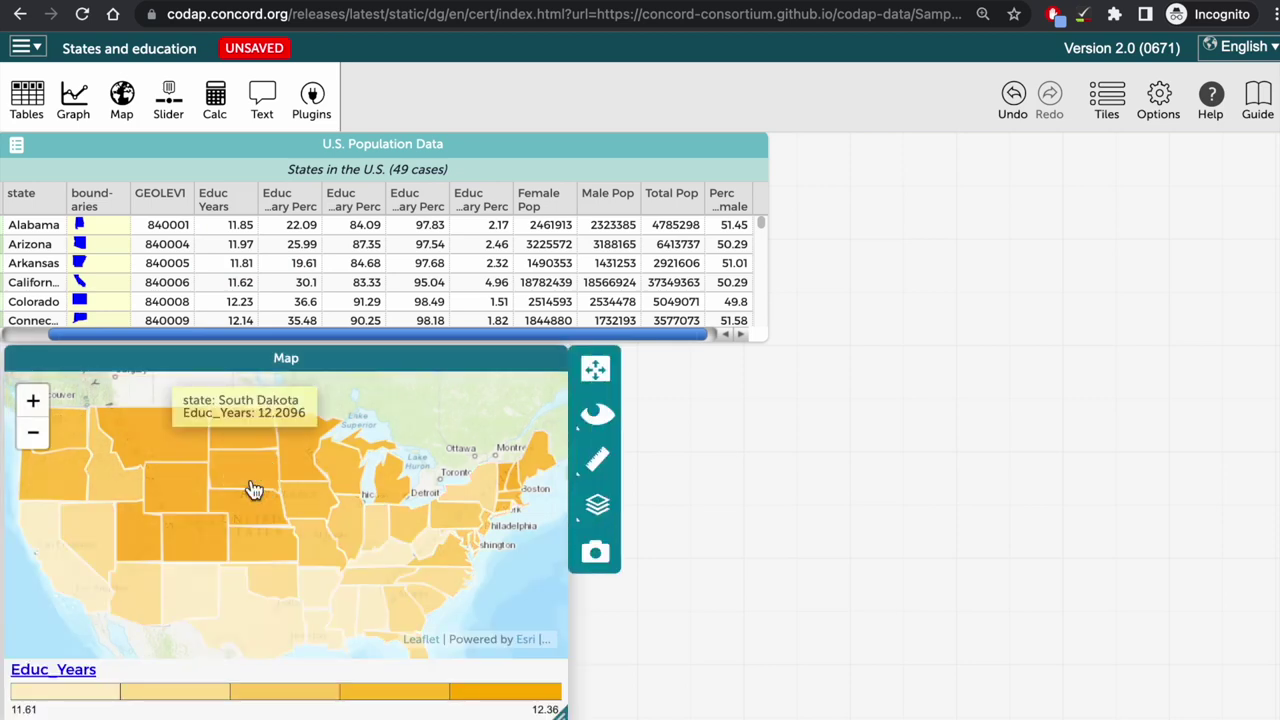
Shade the map's states by Educ_Years and select the highest legend band
left_click_drag(104, 356, 282, 368)
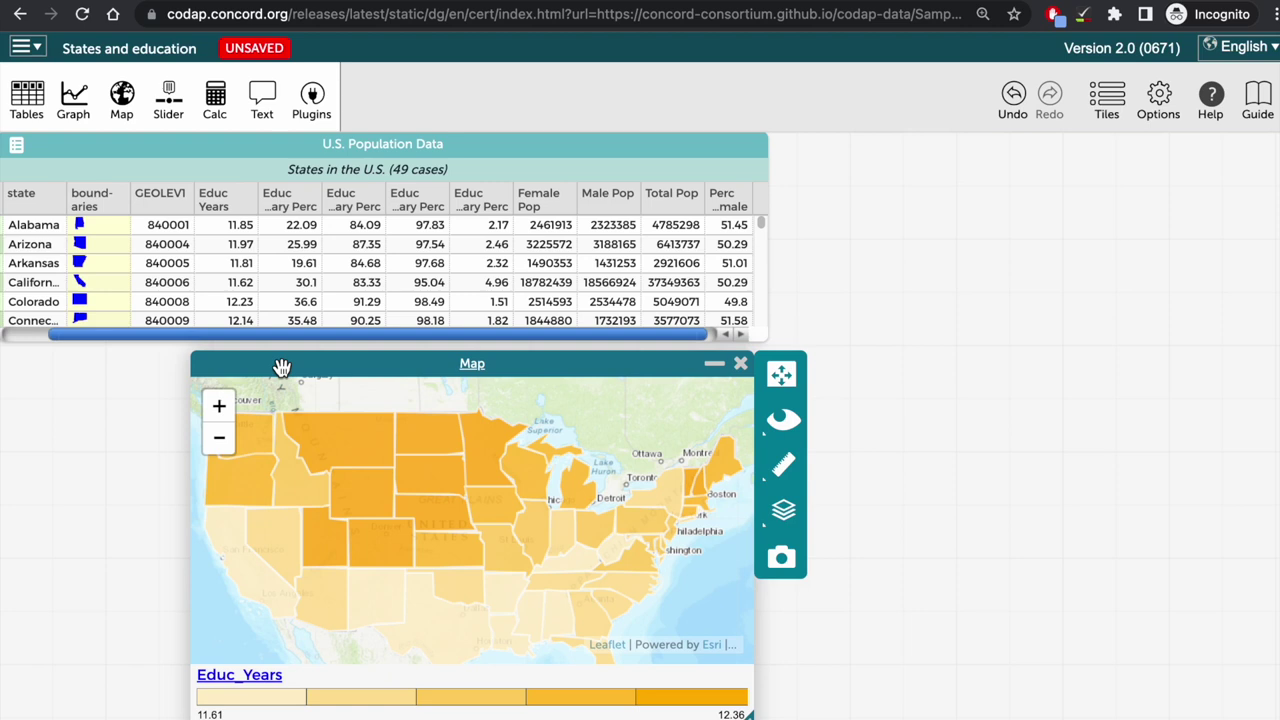
left_click(690, 700)
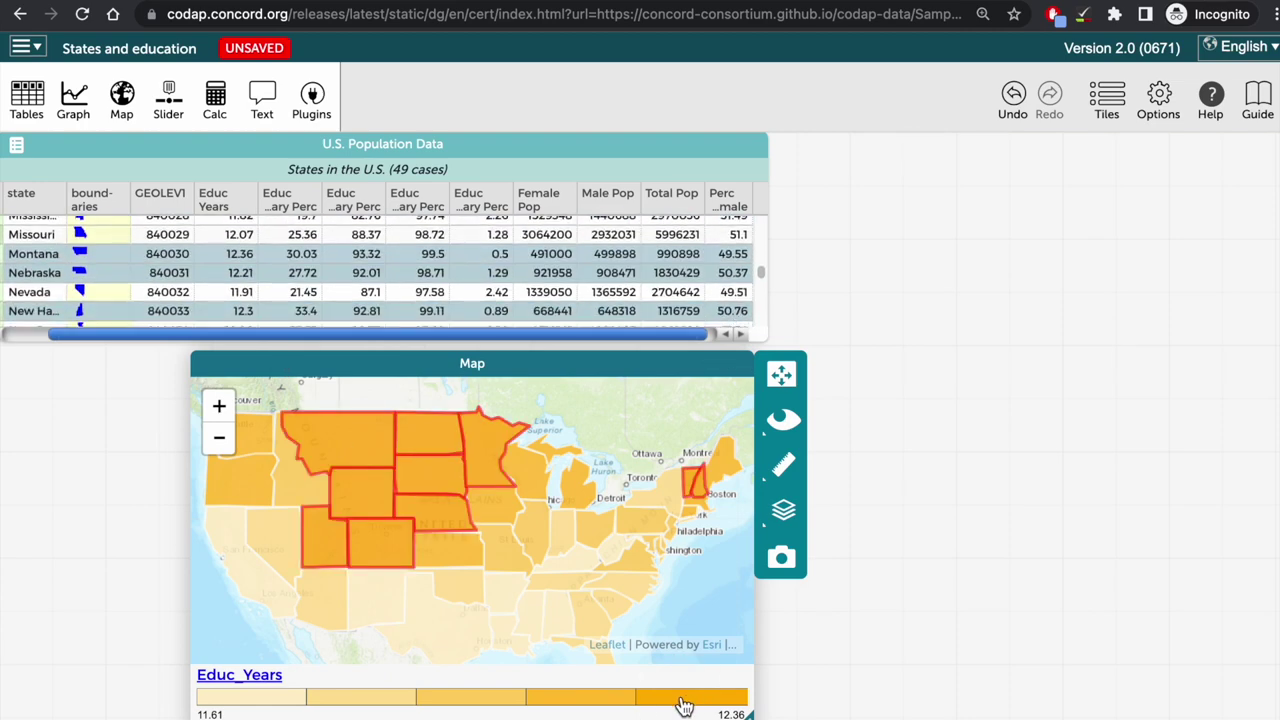
Select the lowest Educ_Years legend band and check state data tips, e.g. Kansas at 12.1274
left_click(237, 706)
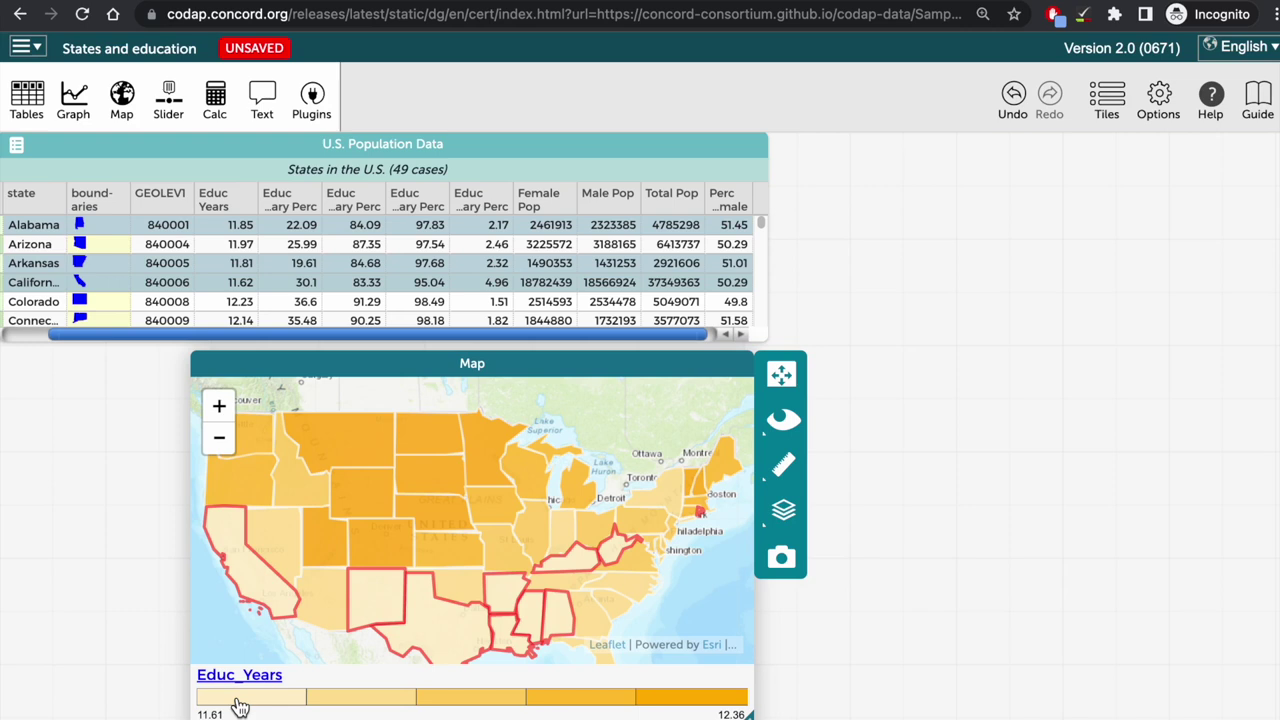
mouse_move(502, 515)
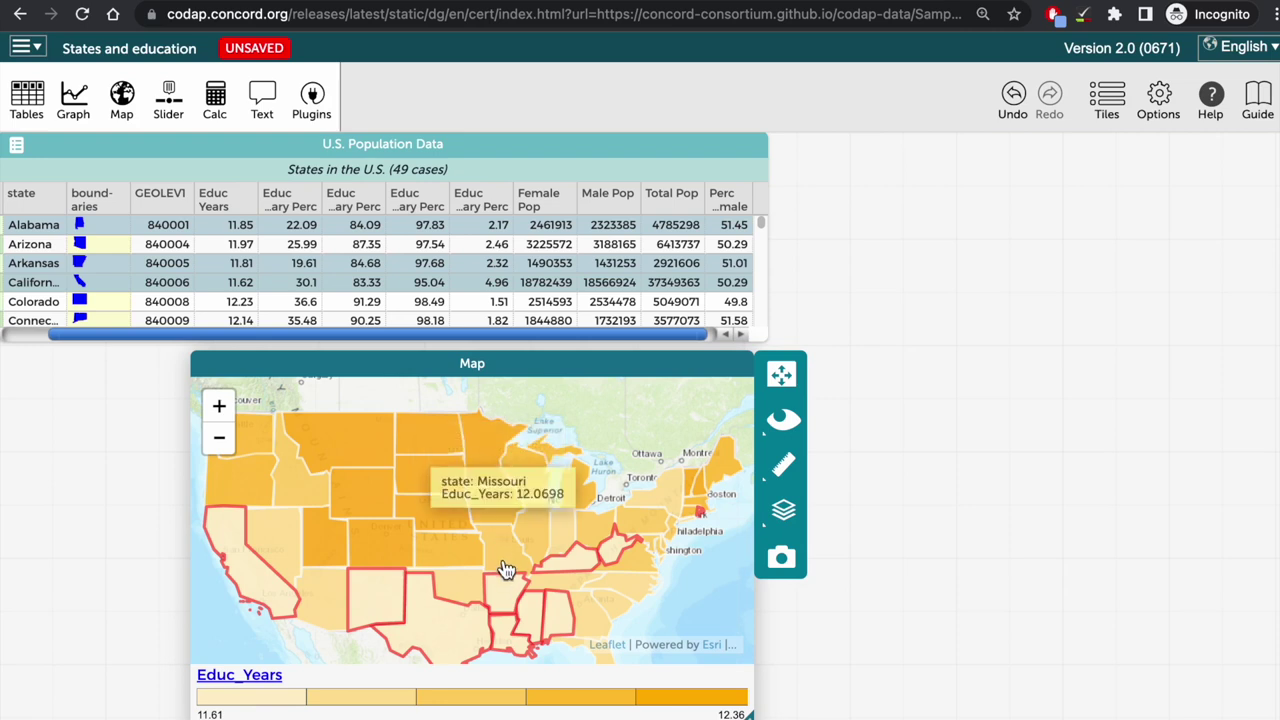
mouse_move(441, 565)
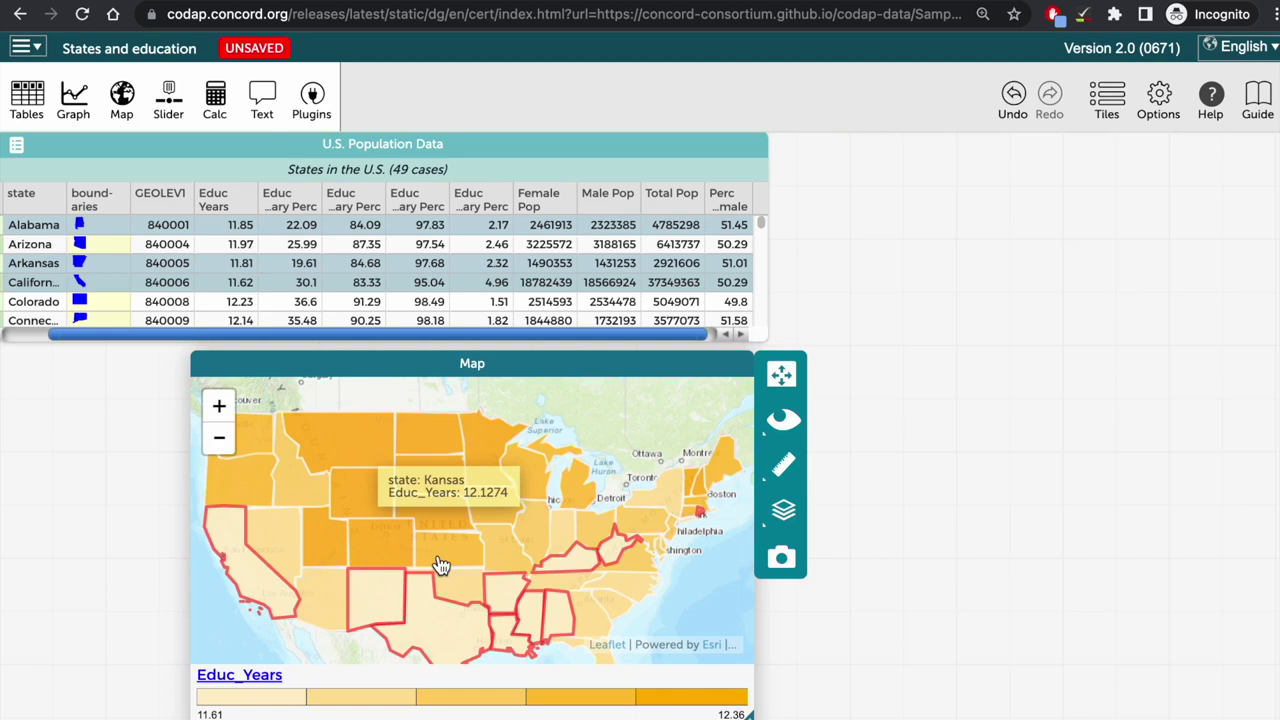
Rename the boundaries attribute to 'borders'
left_click(91, 200)
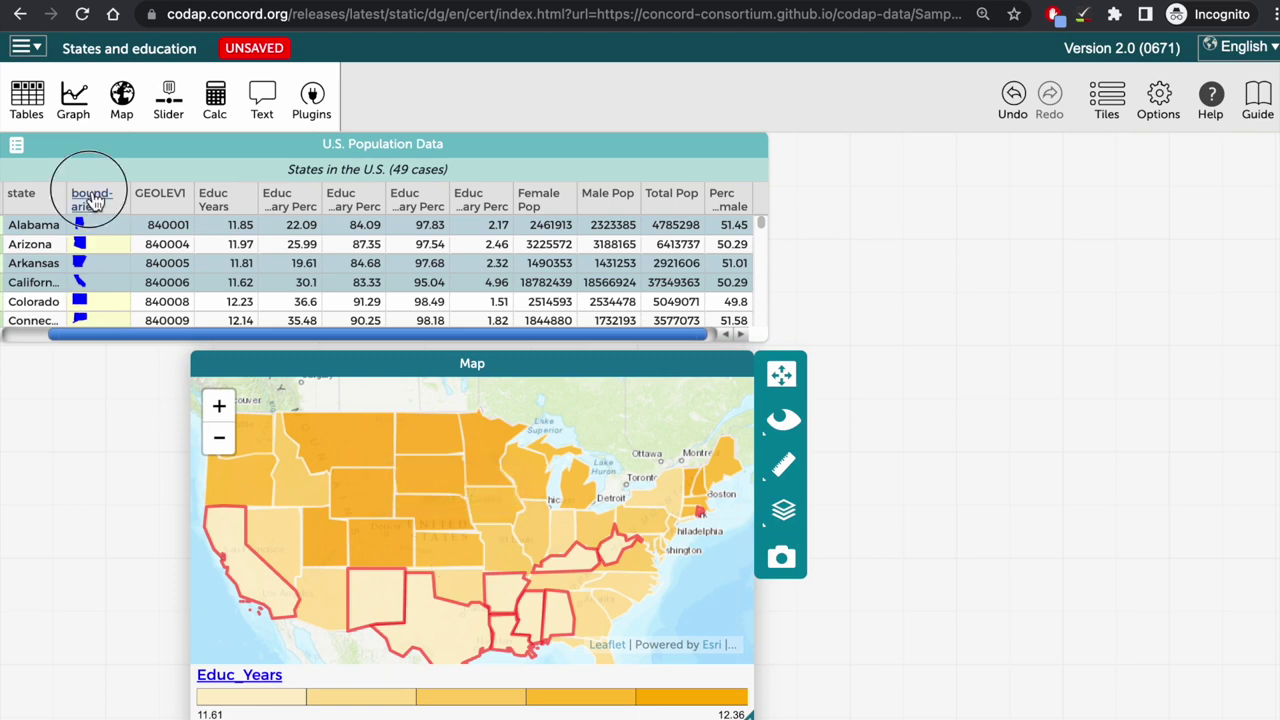
left_click(125, 230)
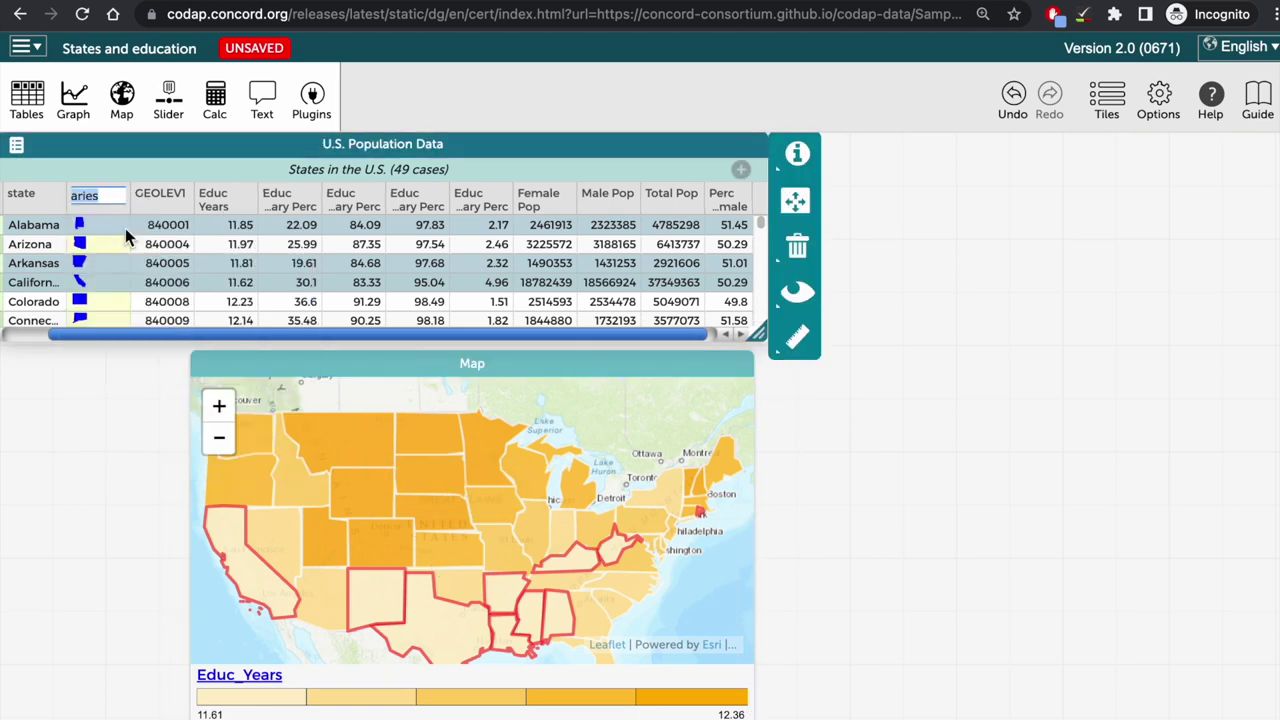
type("borders")
key("Return")
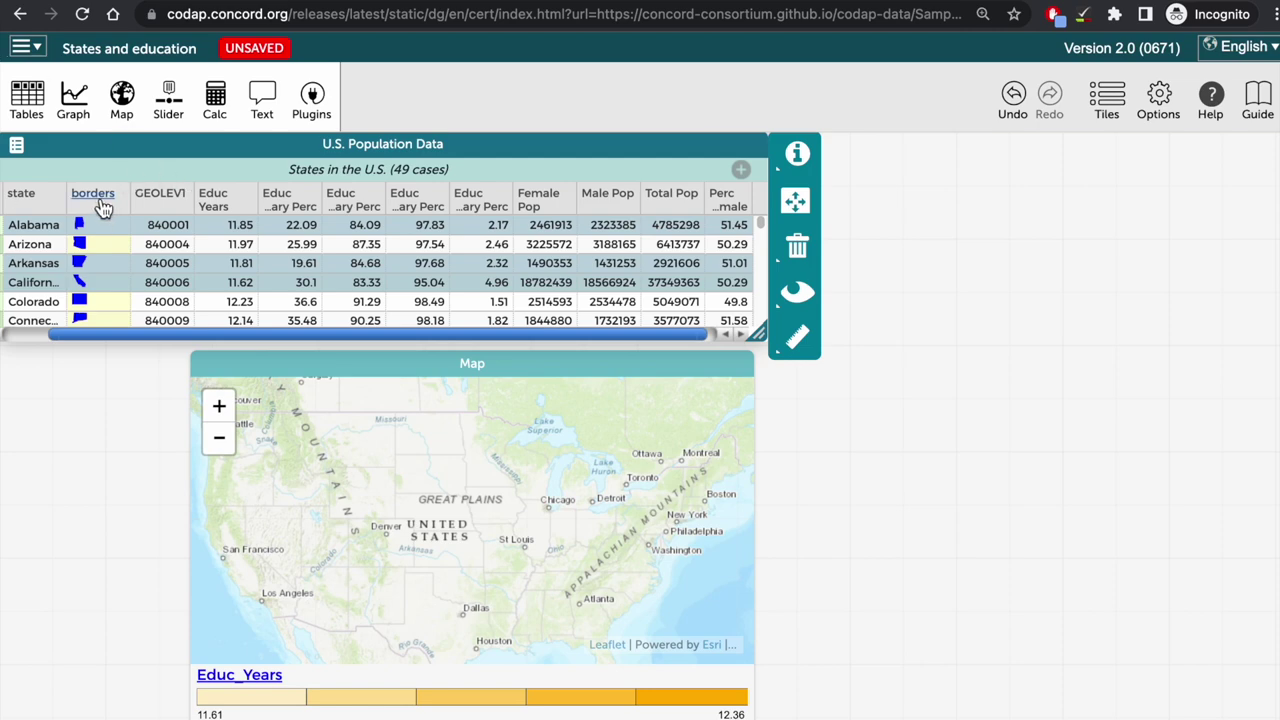
mouse_move(99, 204)
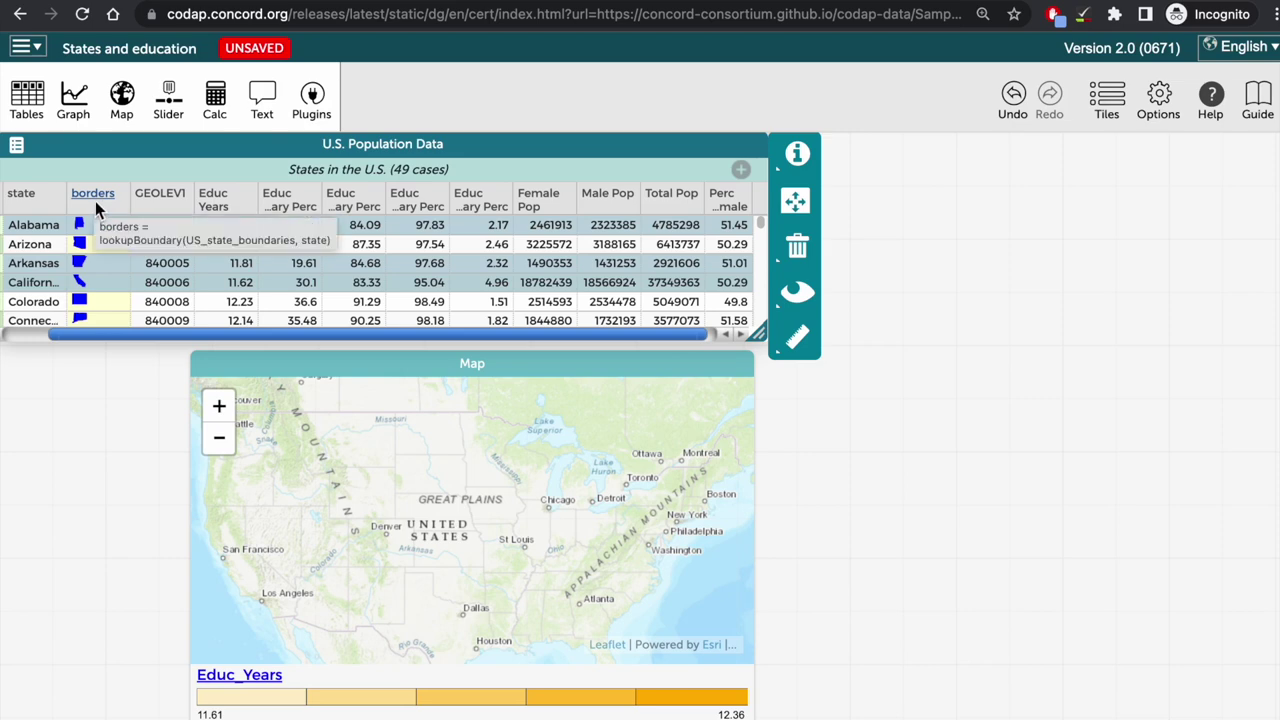
Change the borders attribute's type to boundary in its attribute properties
left_click(118, 204)
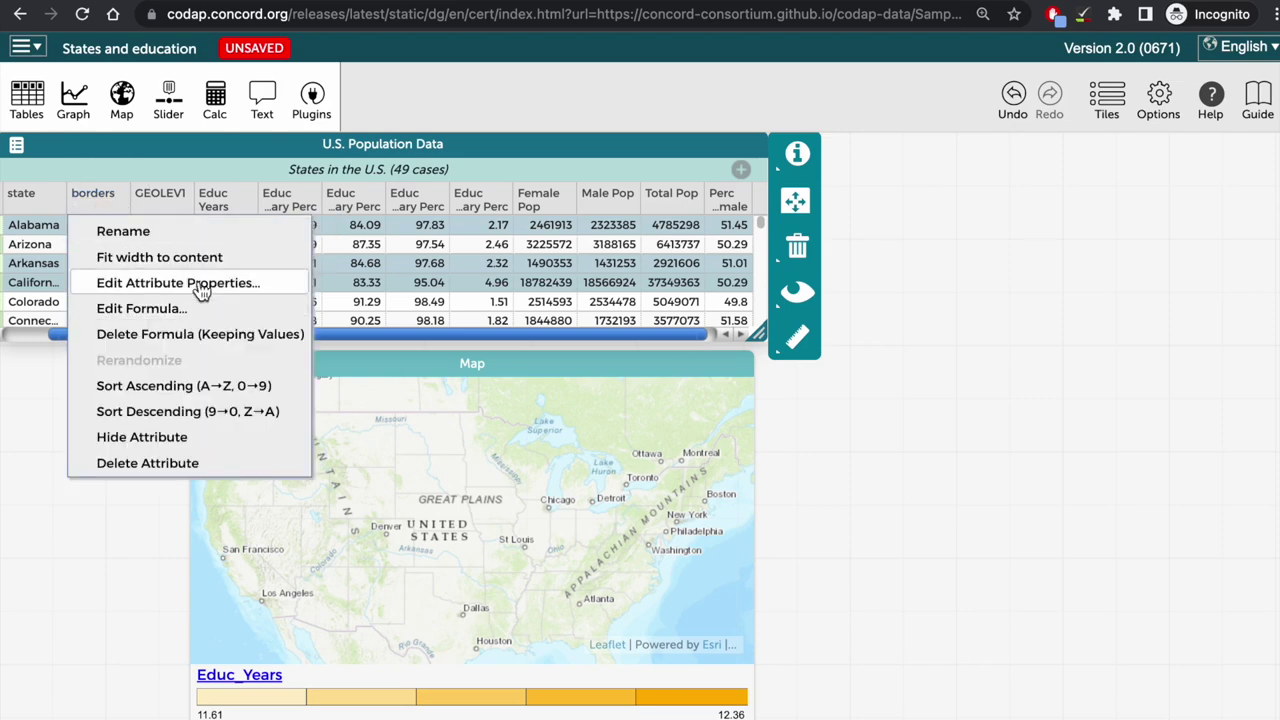
left_click(285, 291)
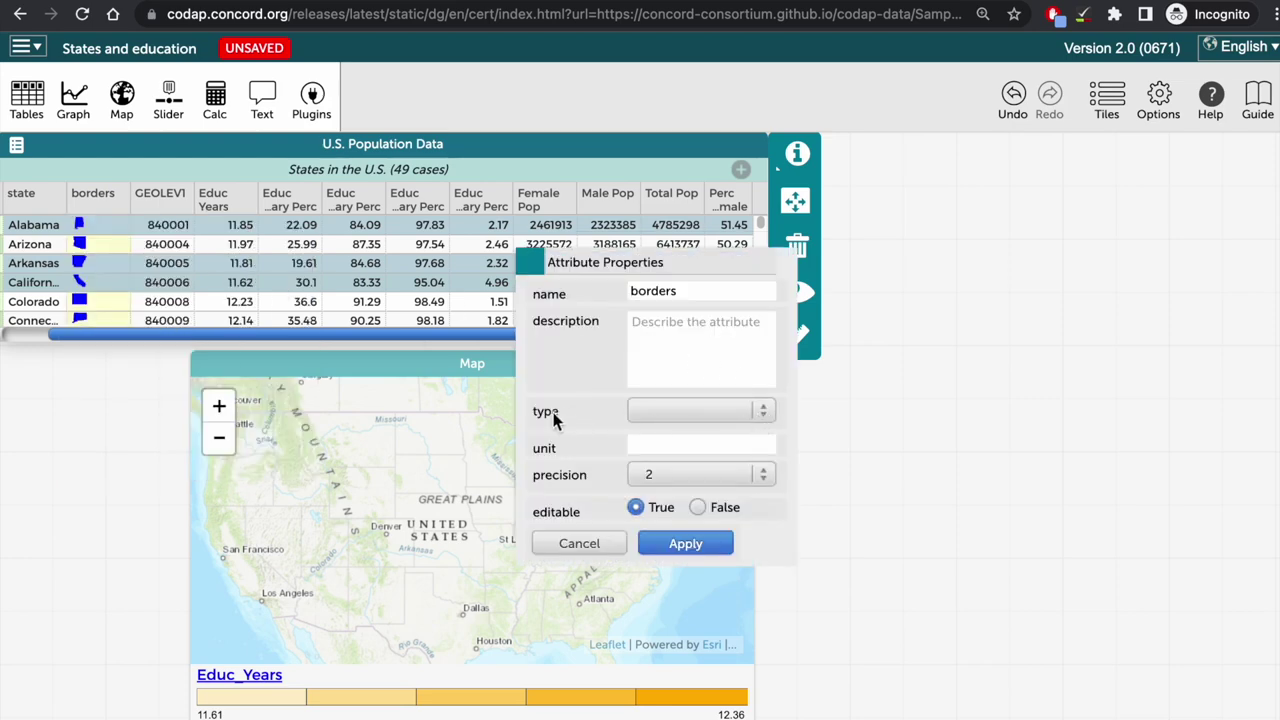
left_click(760, 411)
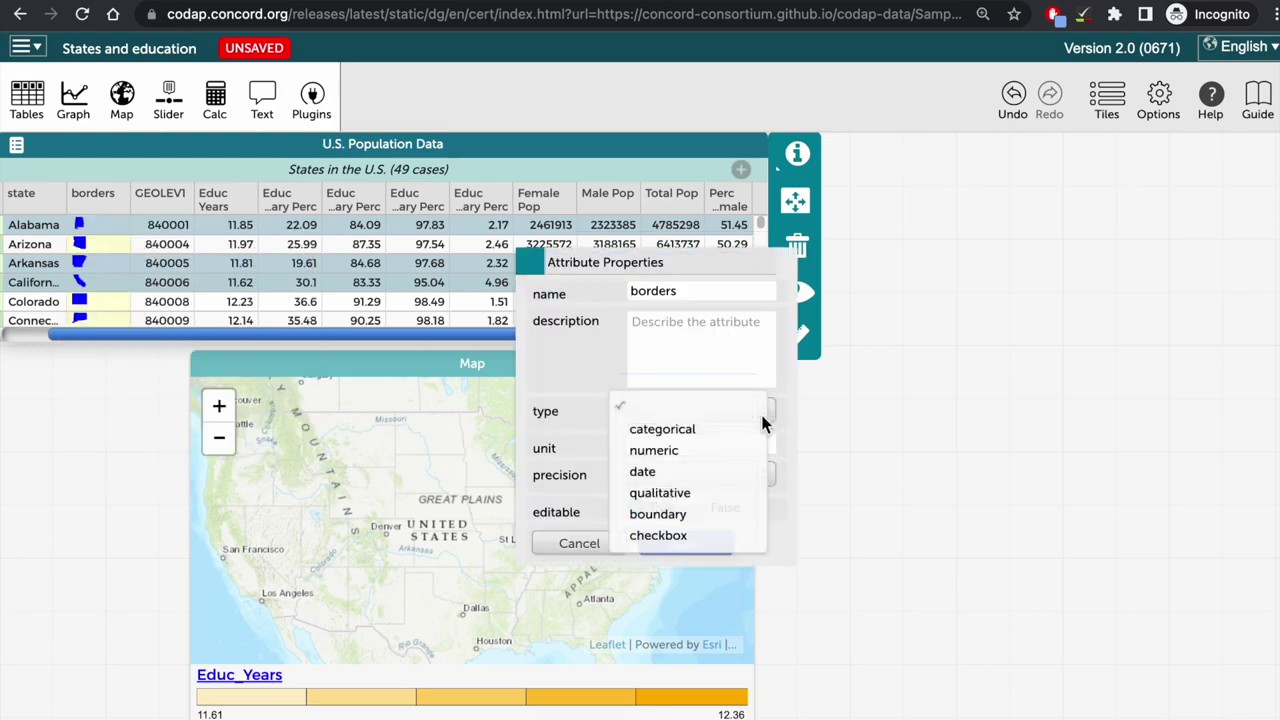
left_click(660, 514)
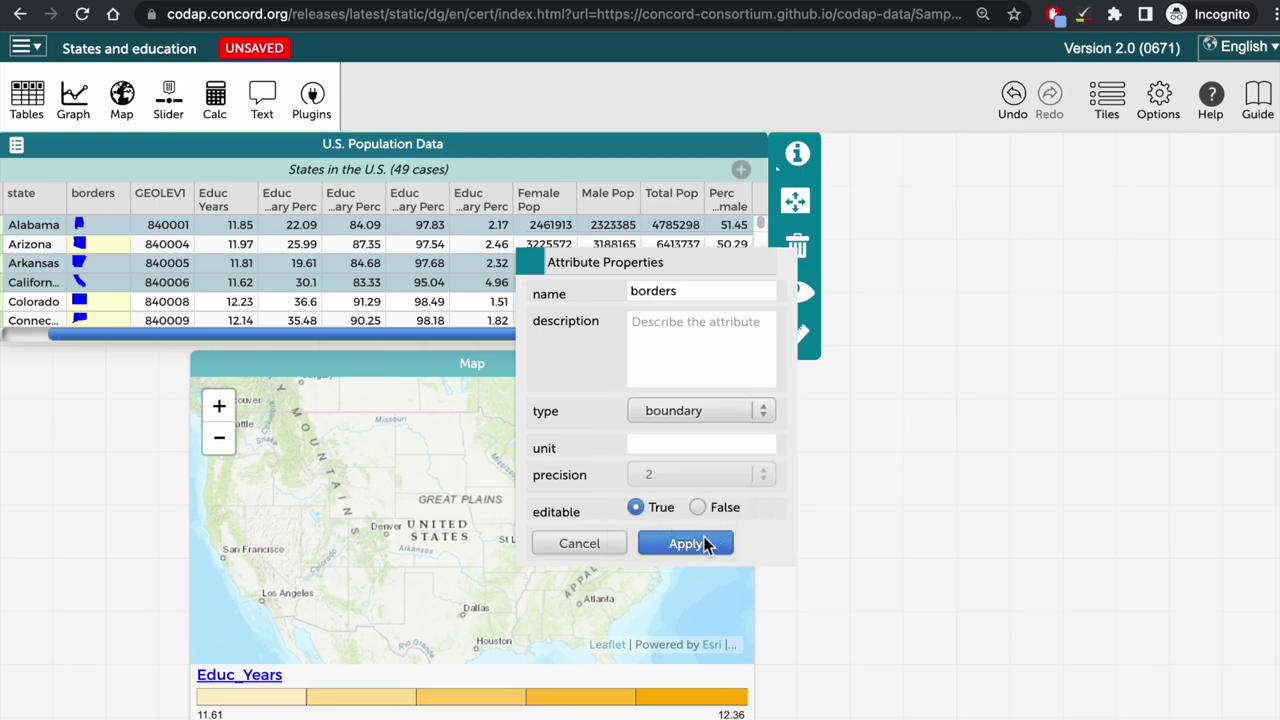
left_click(705, 543)
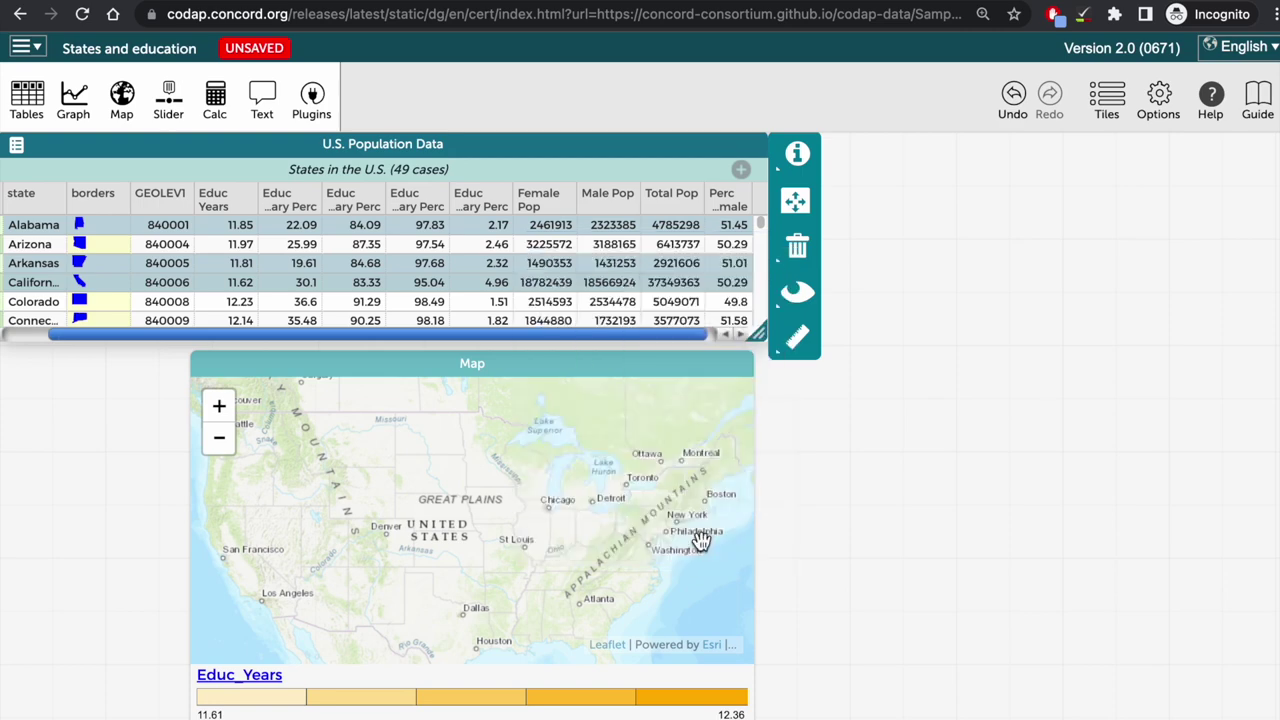